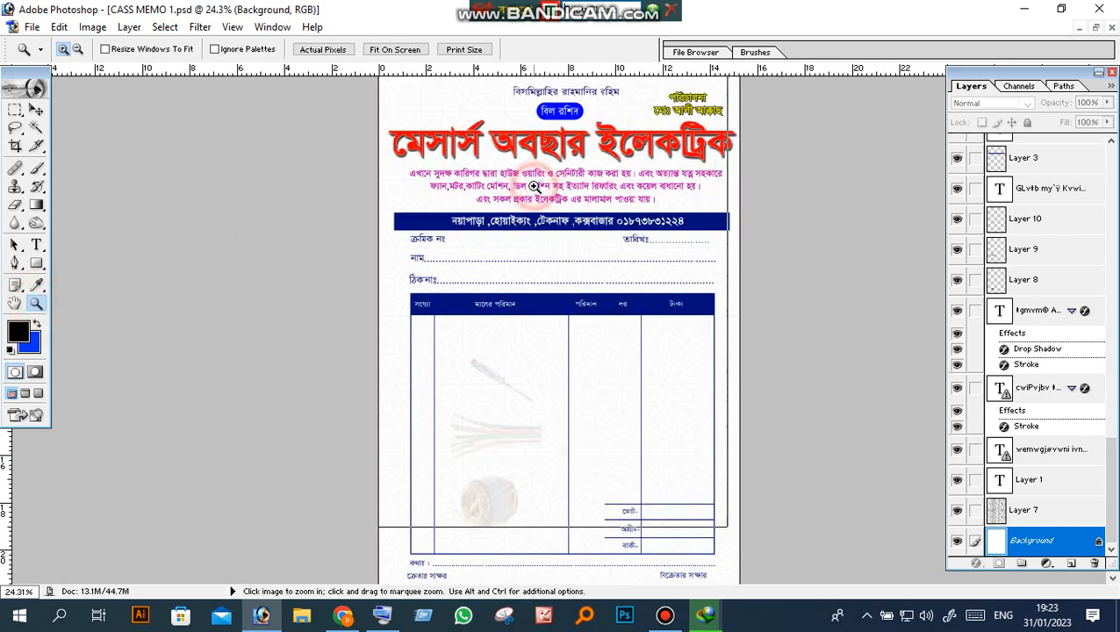
Step: Zoom the cash memo to 50% and bring its header area into view
left_click(598, 188)
scroll(599, 201, "down", 1)
scroll(599, 201, "up", 1)
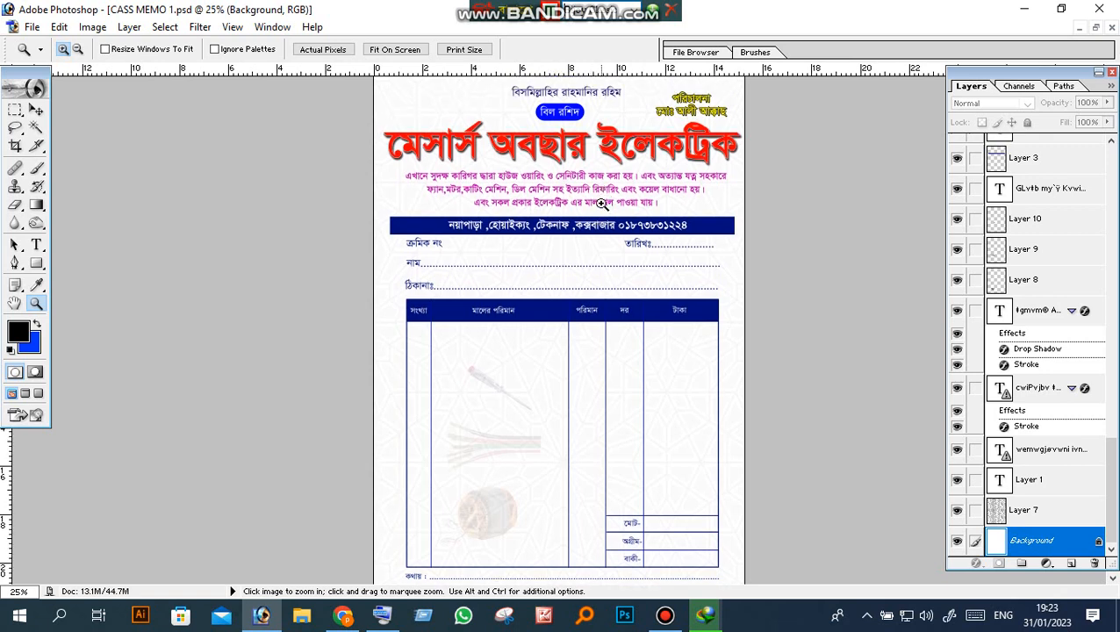
left_click(588, 159)
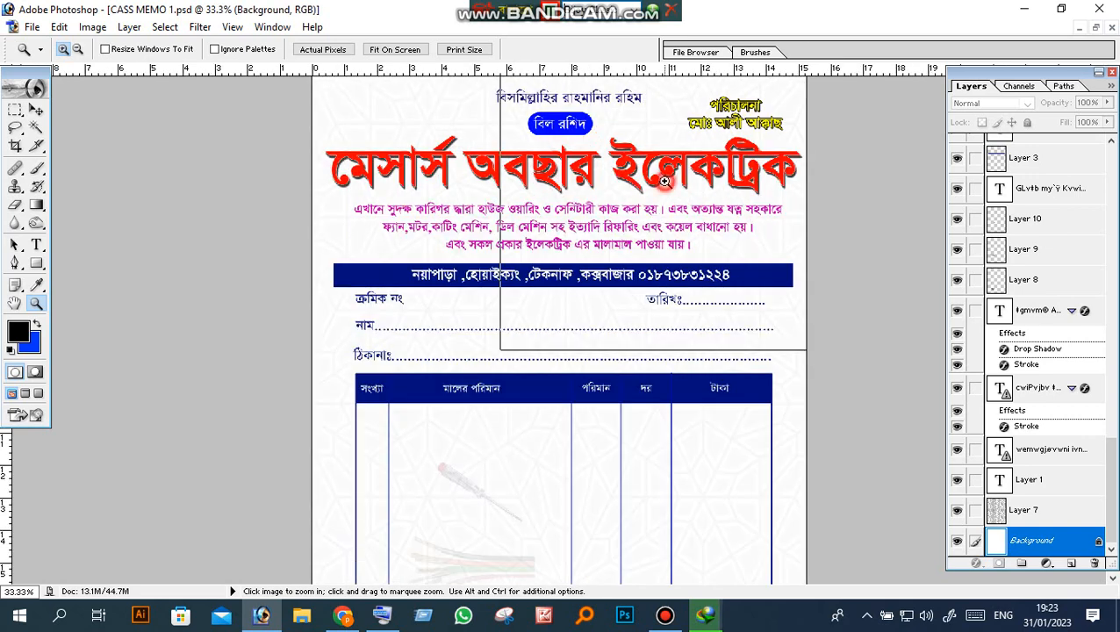
left_click(665, 181)
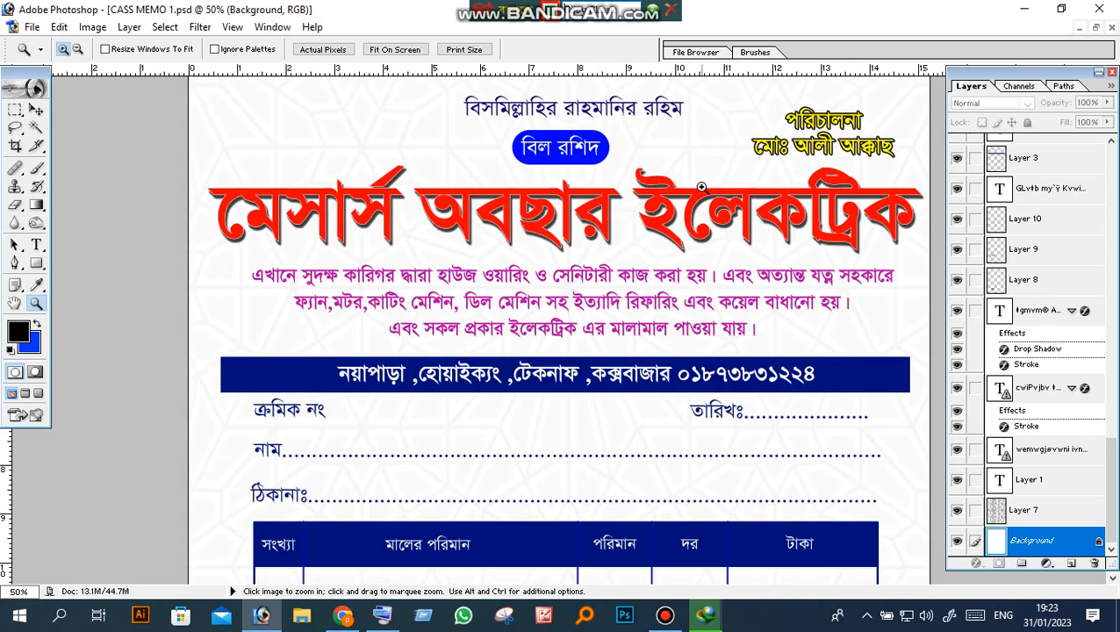
scroll(711, 163, "down", 2)
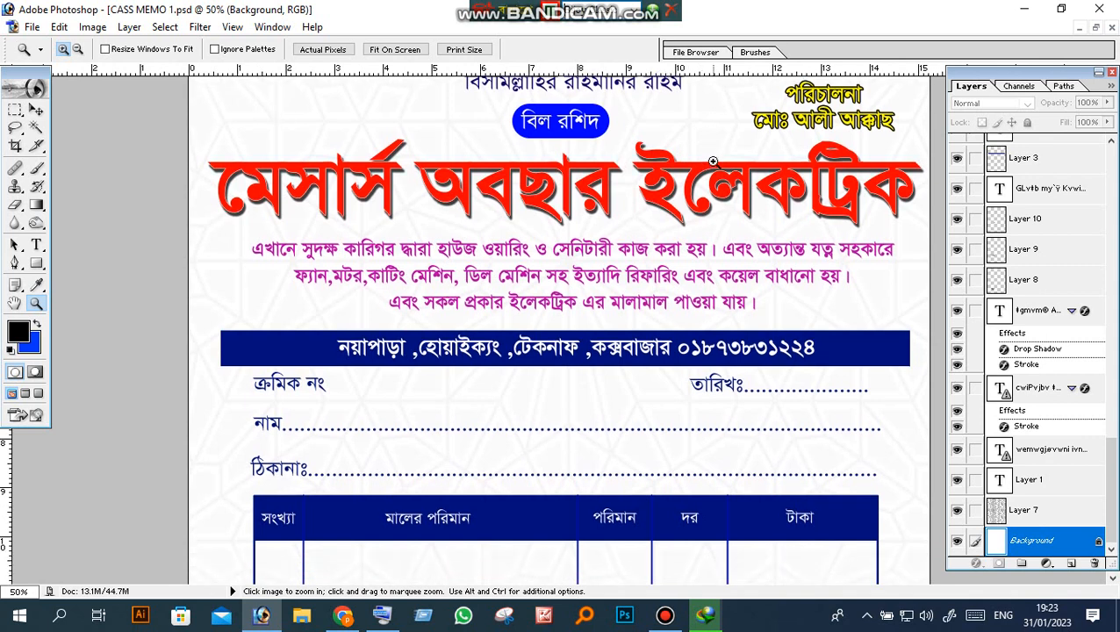
Step: Replace the proprietor's name after মোঃ under পরিচালনা with the new owner's name
left_click(36, 245)
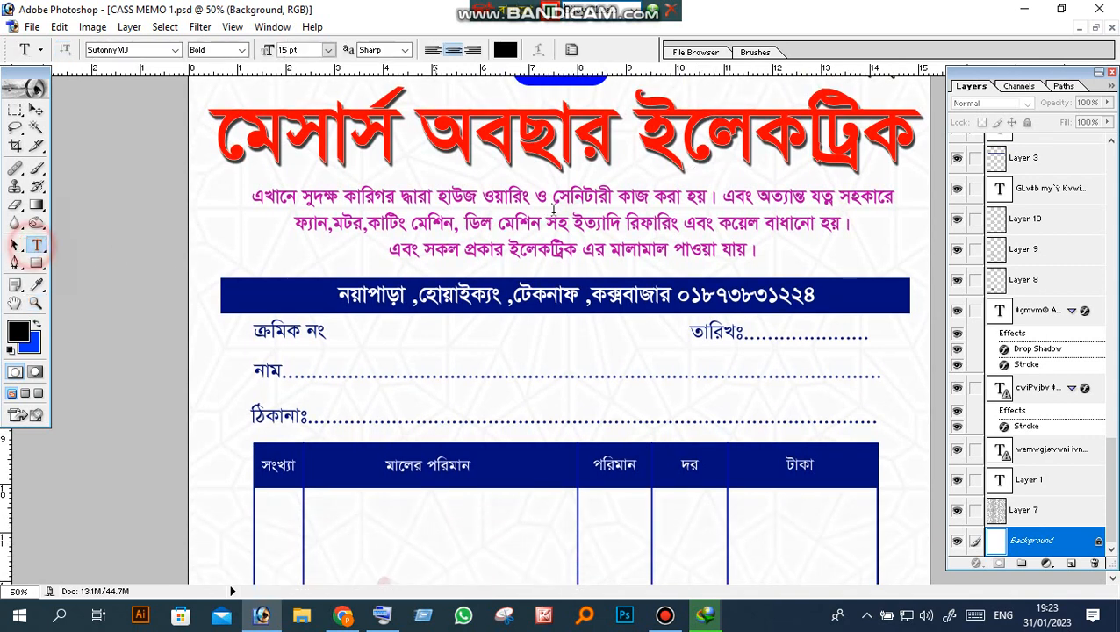
left_click_drag(795, 107, 880, 109)
left_click(488, 259)
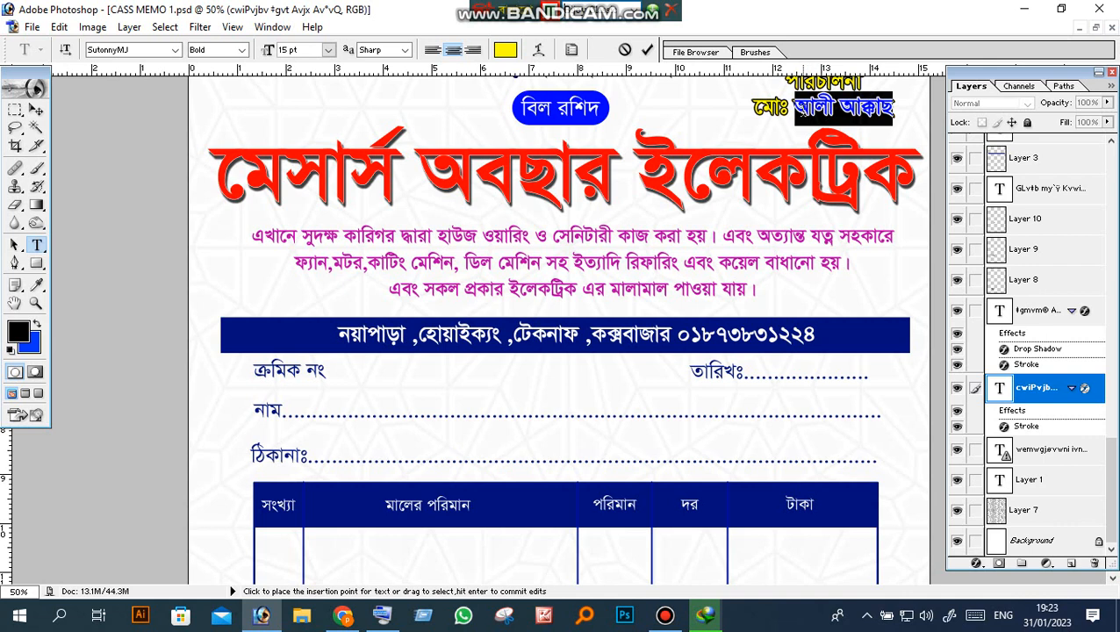
type("A")
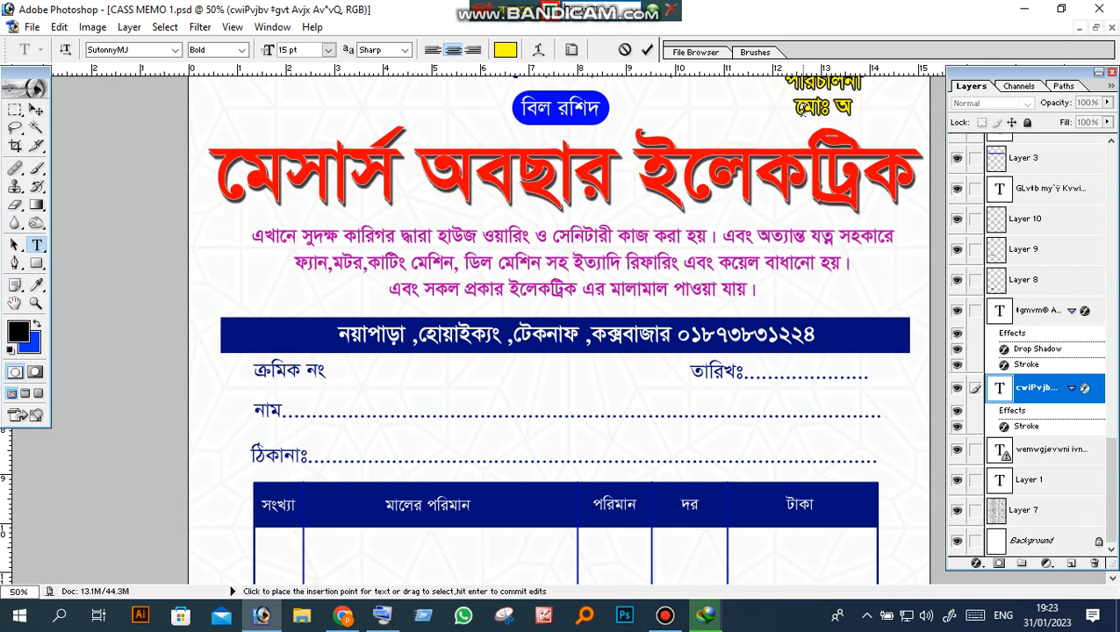
type("veQv")
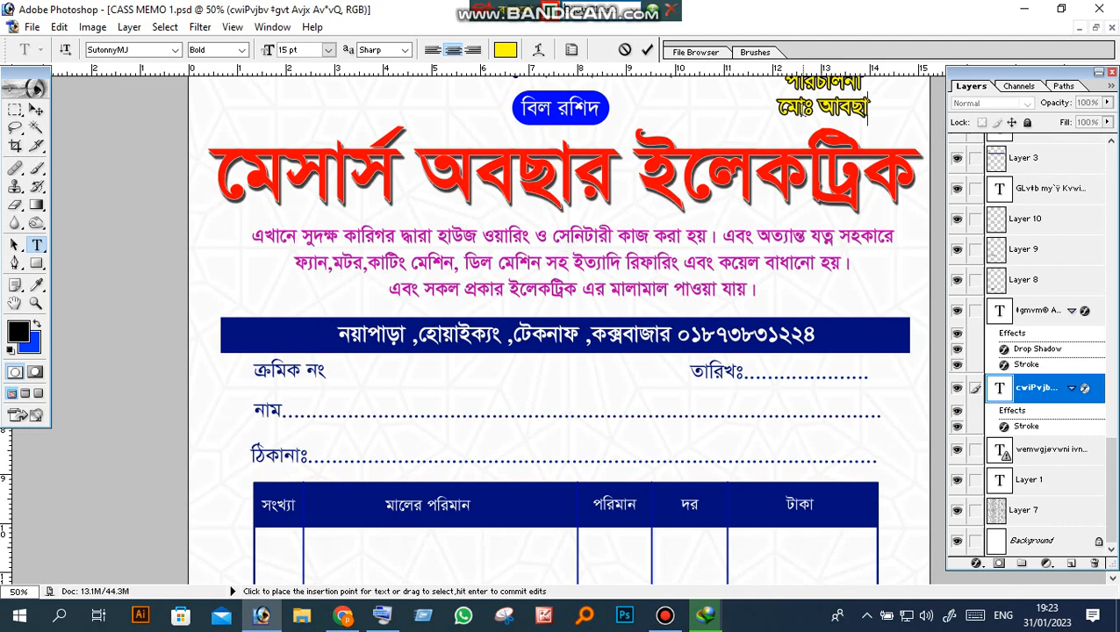
type("i")
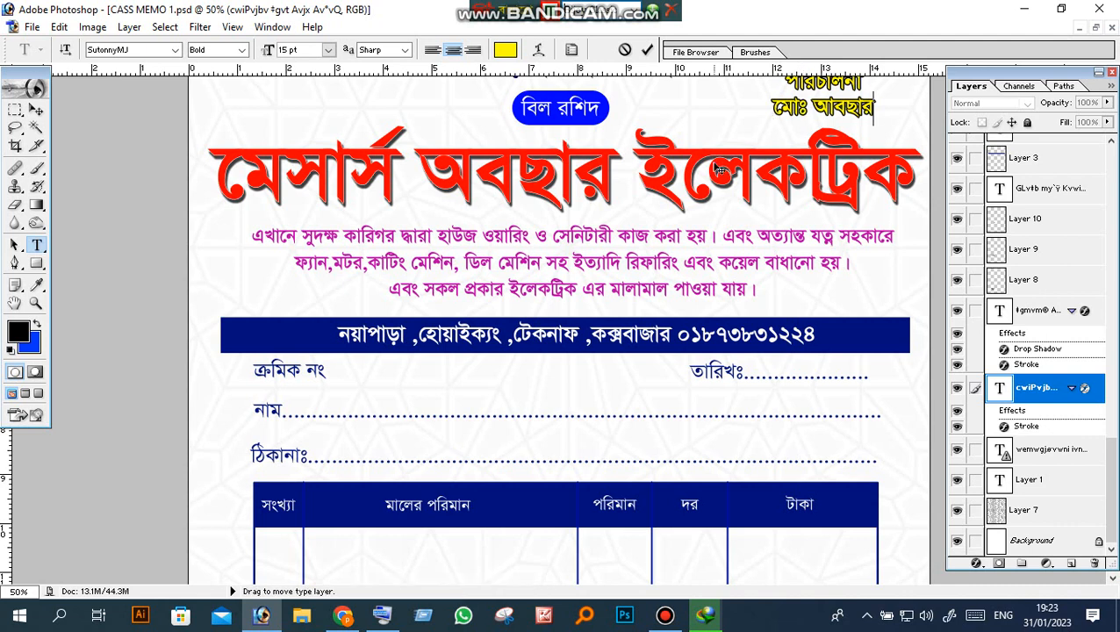
scroll(718, 169, "up", 2)
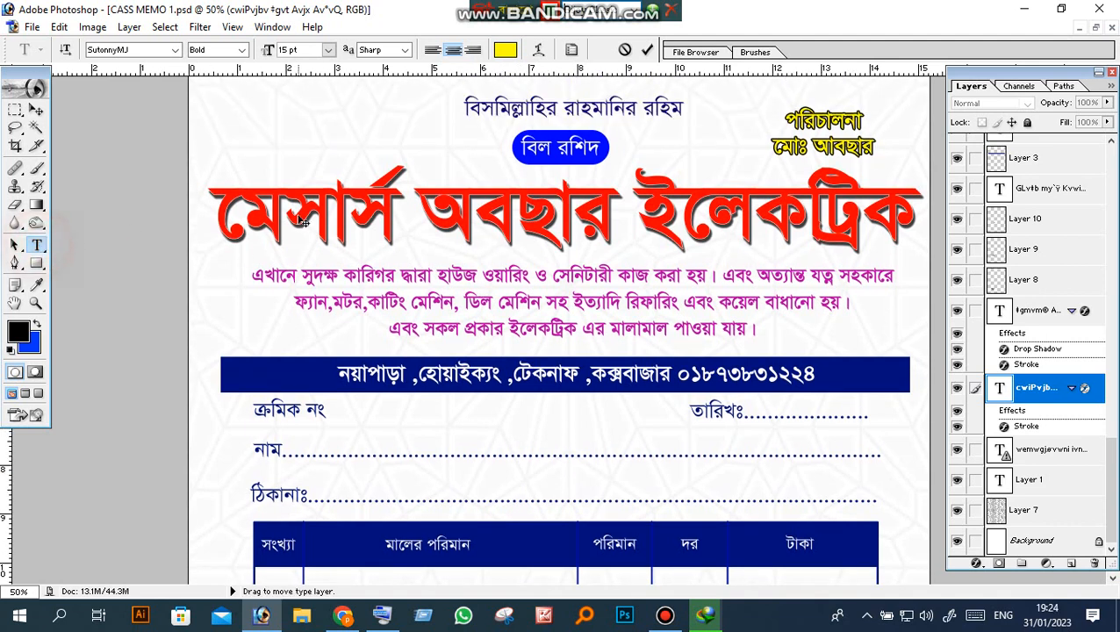
Step: Retype the misspelled owner's name in the red shop-name title and commit the edit
left_click(15, 145)
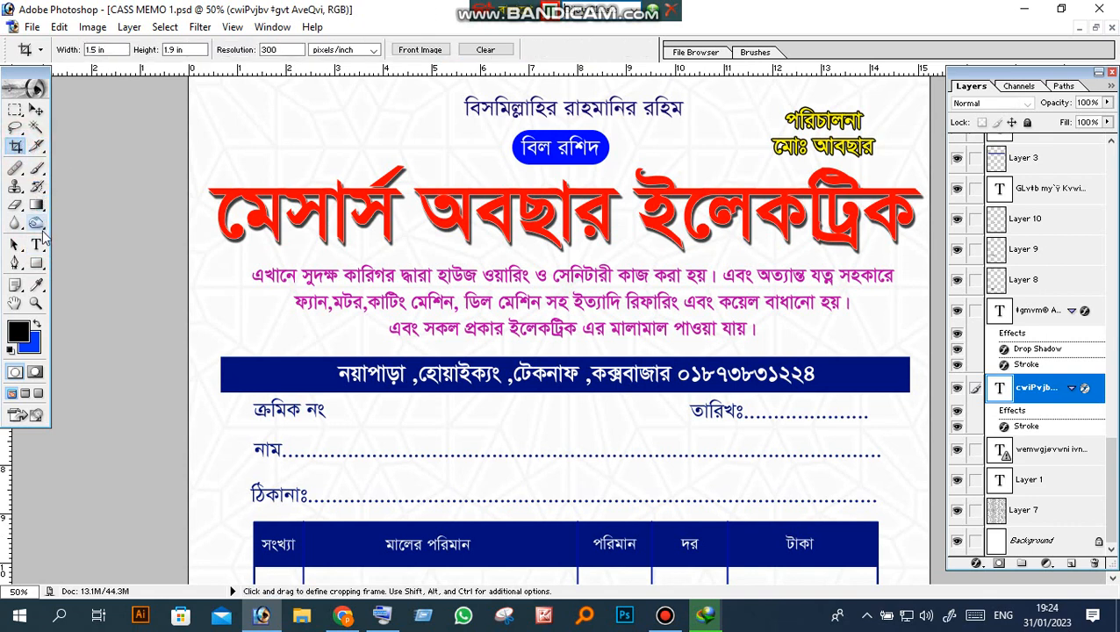
left_click(36, 244)
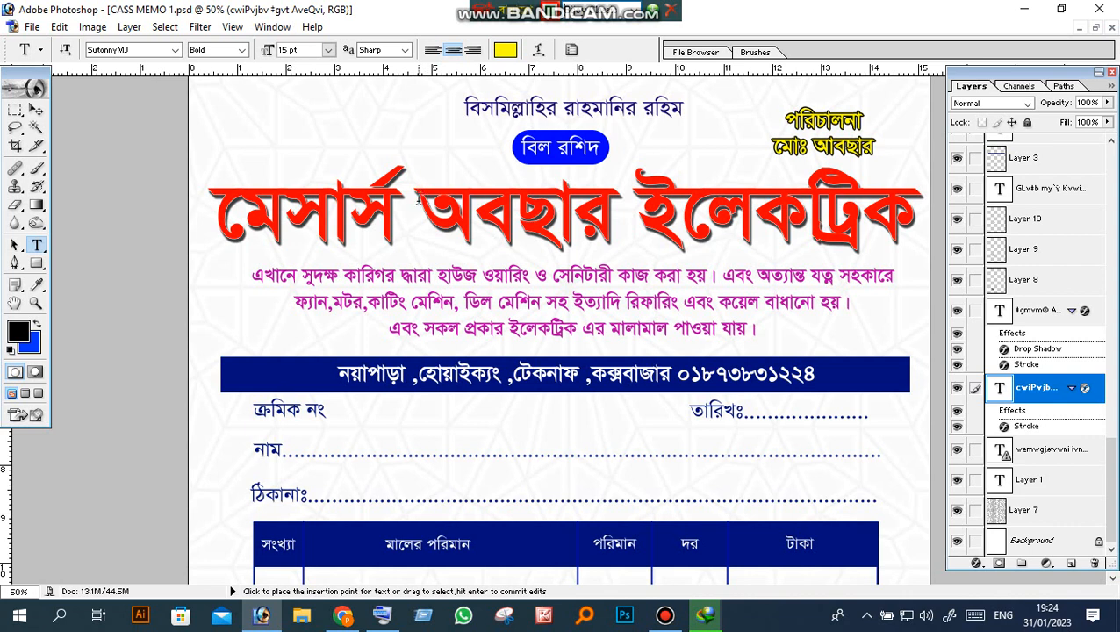
left_click_drag(418, 200, 614, 215)
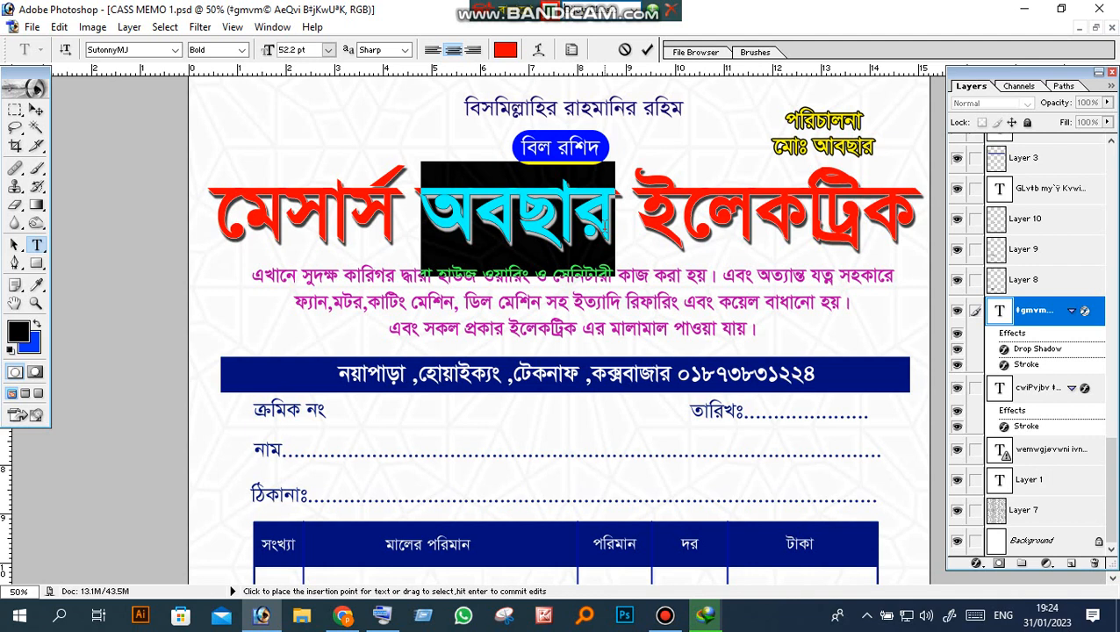
left_click_drag(612, 224, 431, 220)
type("আ")
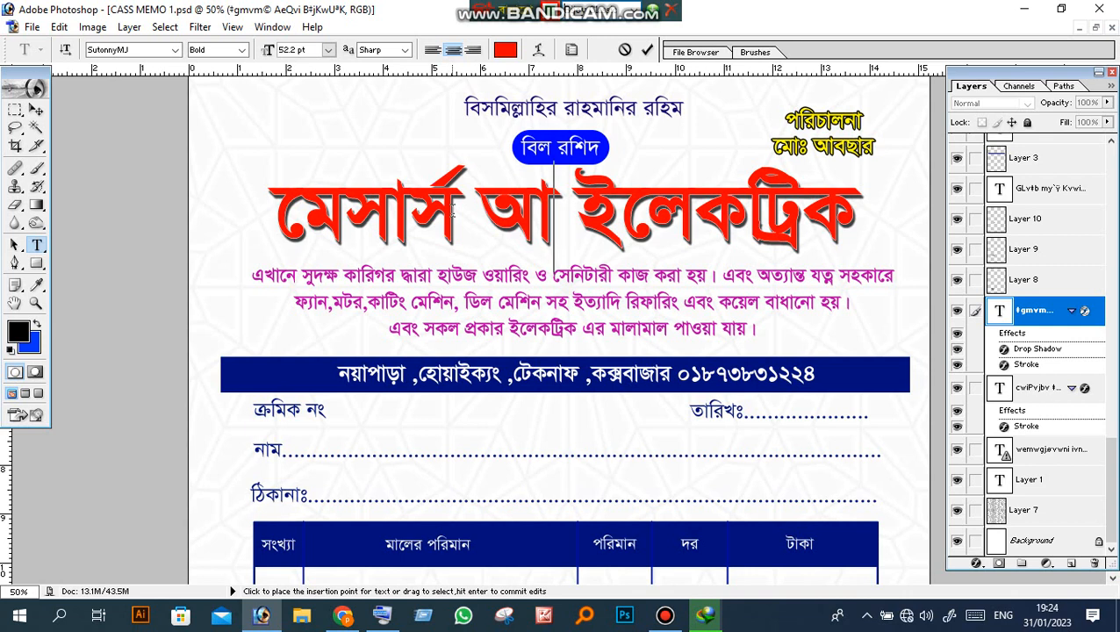
type("বছা")
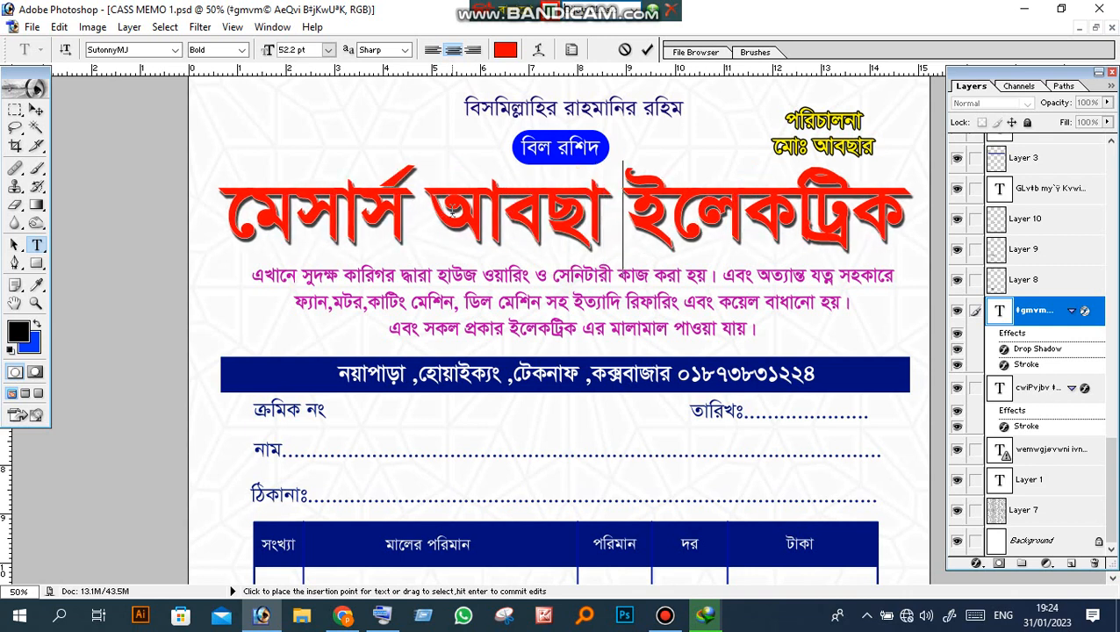
type("র")
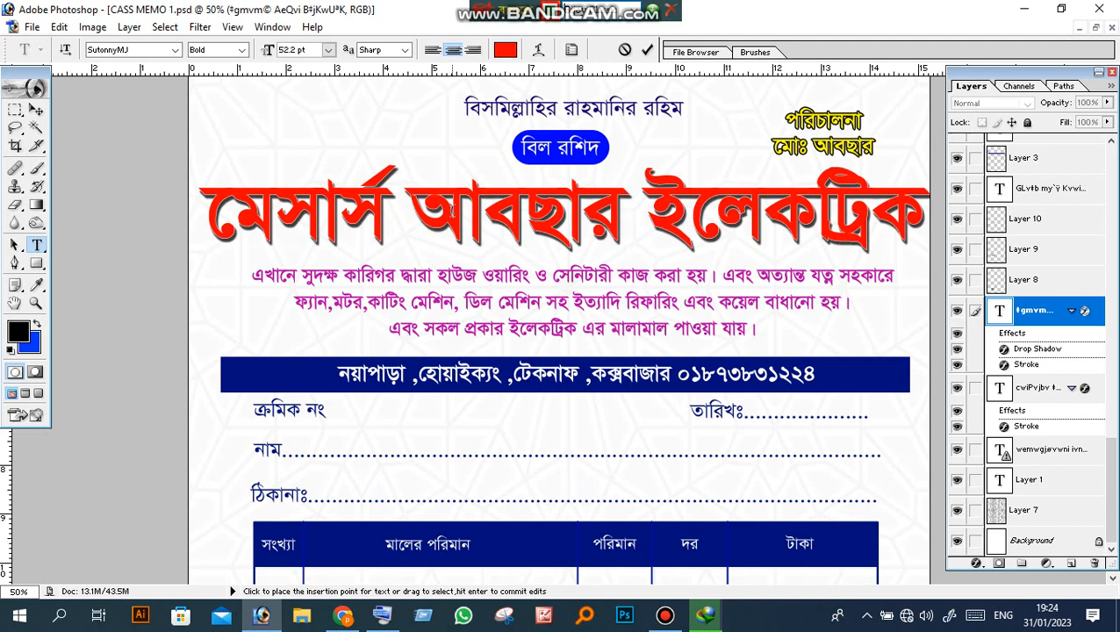
left_click(36, 109)
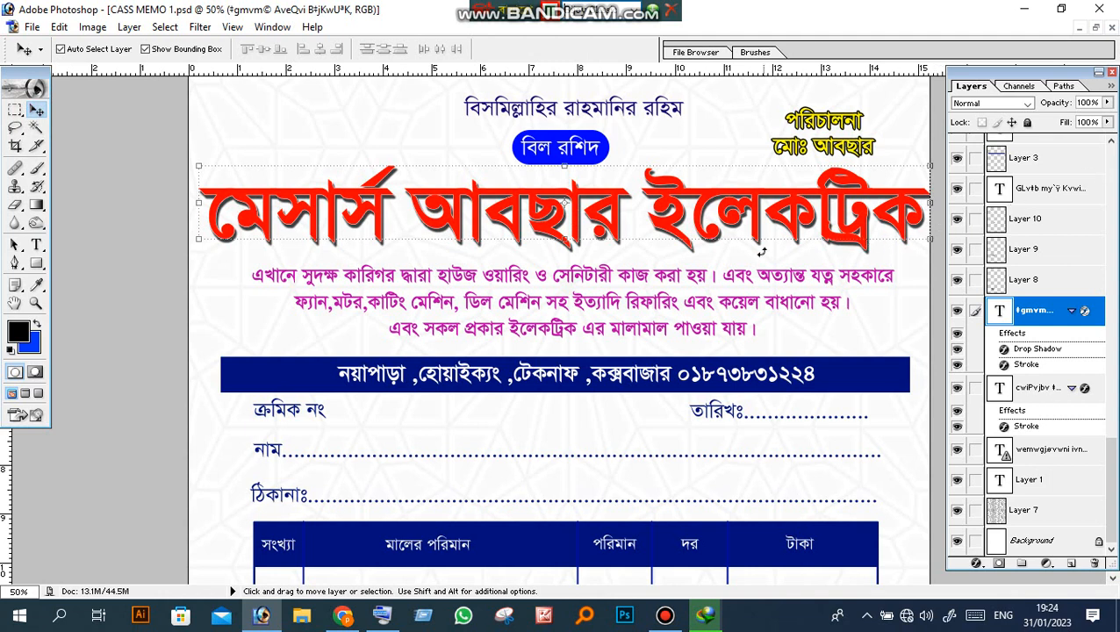
scroll(691, 243, "down", 3)
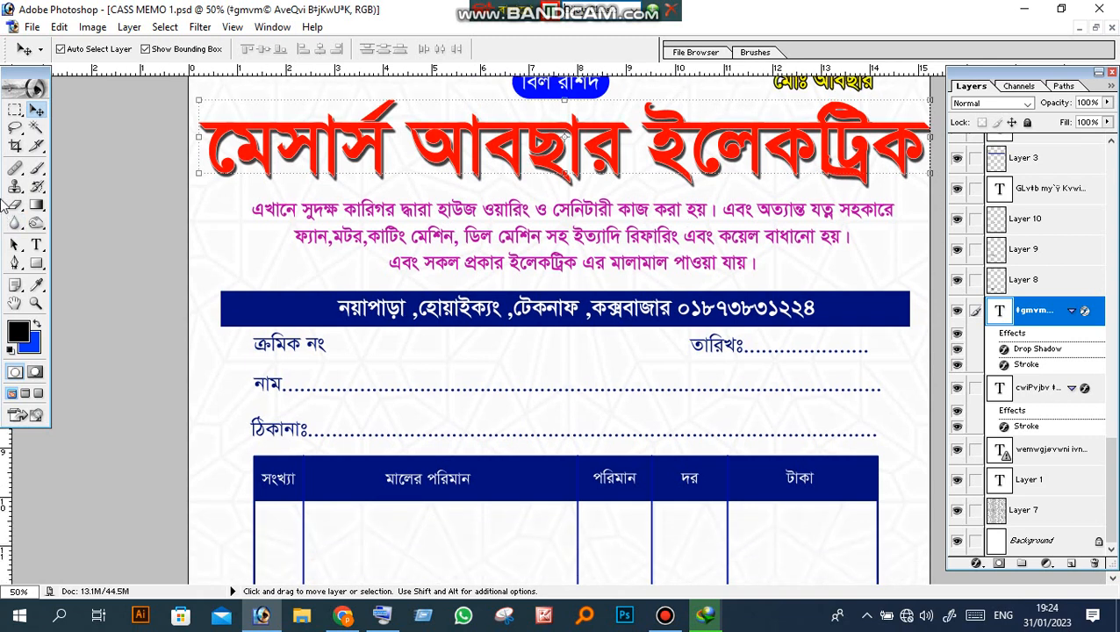
left_click(15, 145)
left_click(37, 245)
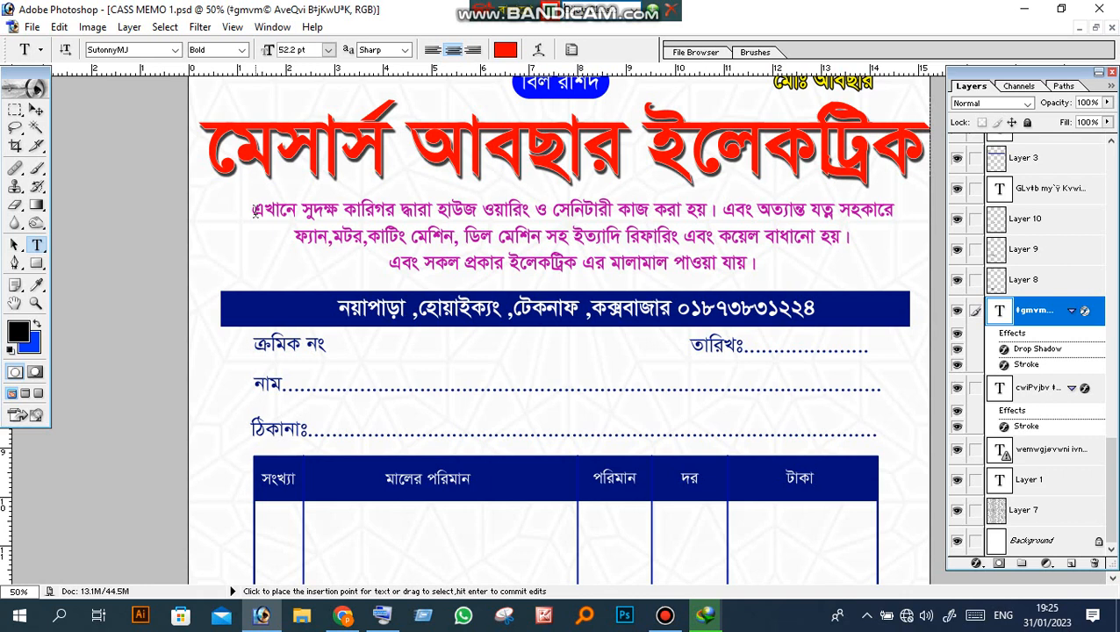
left_click_drag(205, 132, 909, 167)
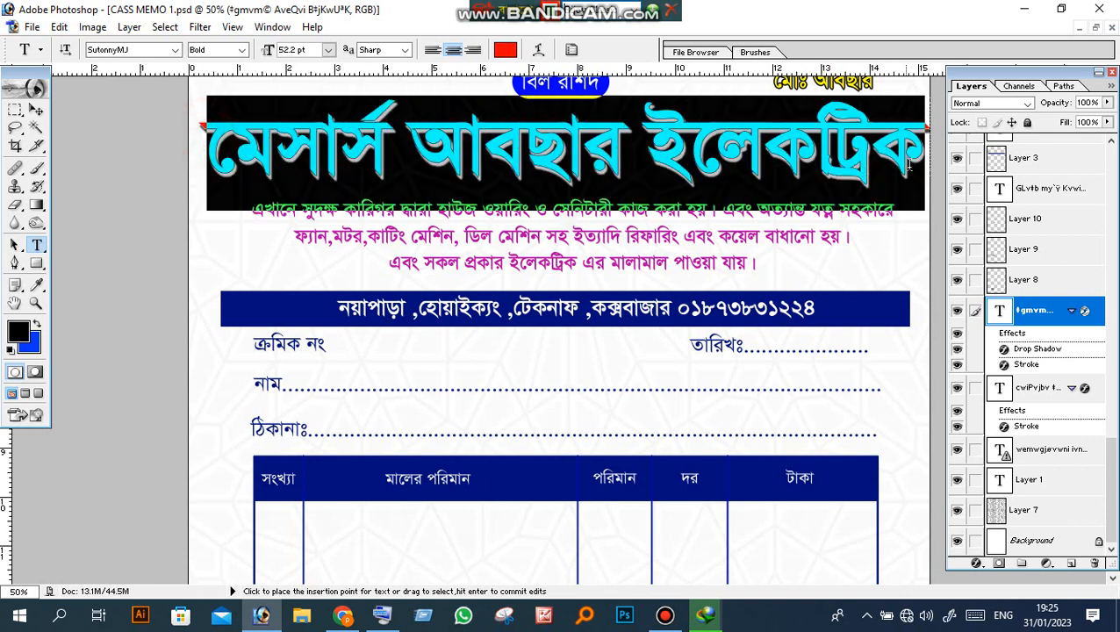
left_click(557, 143)
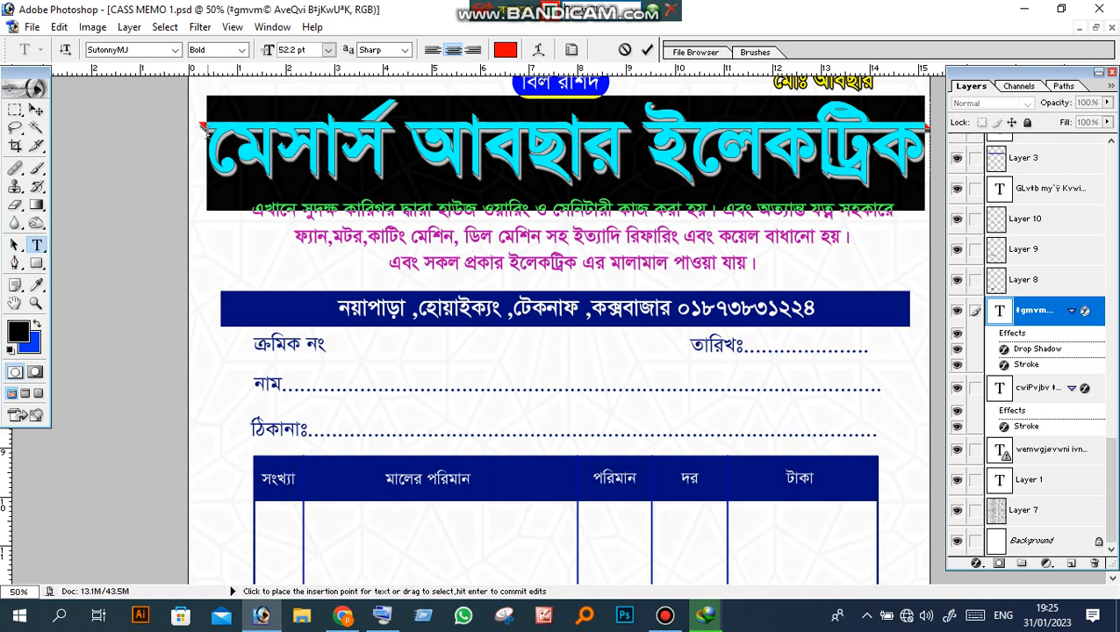
left_click(205, 130)
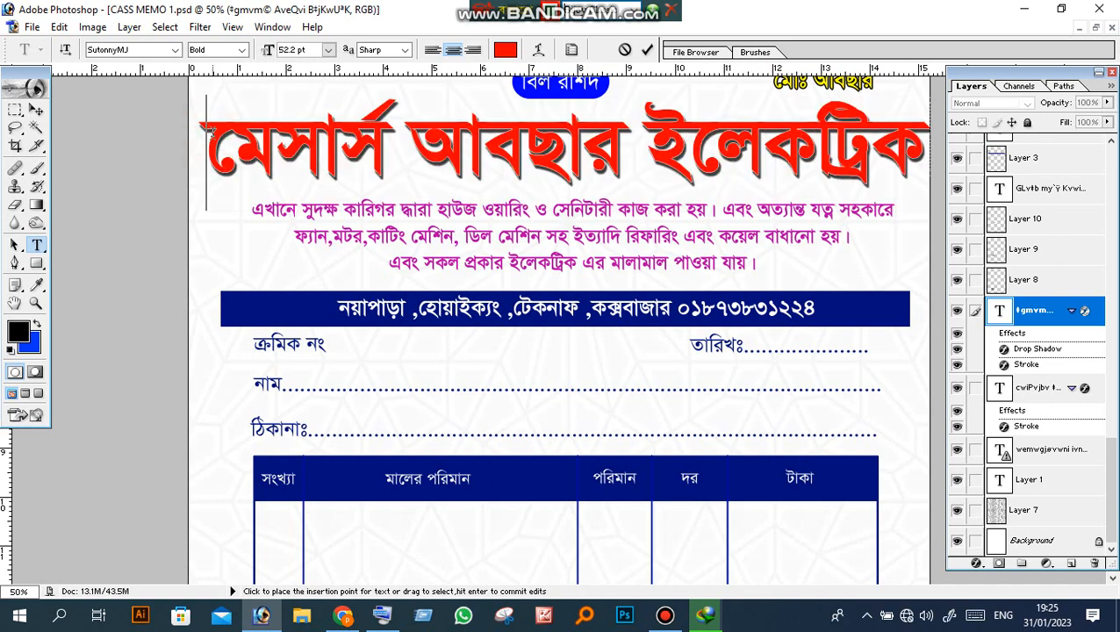
left_click_drag(202, 125, 900, 178)
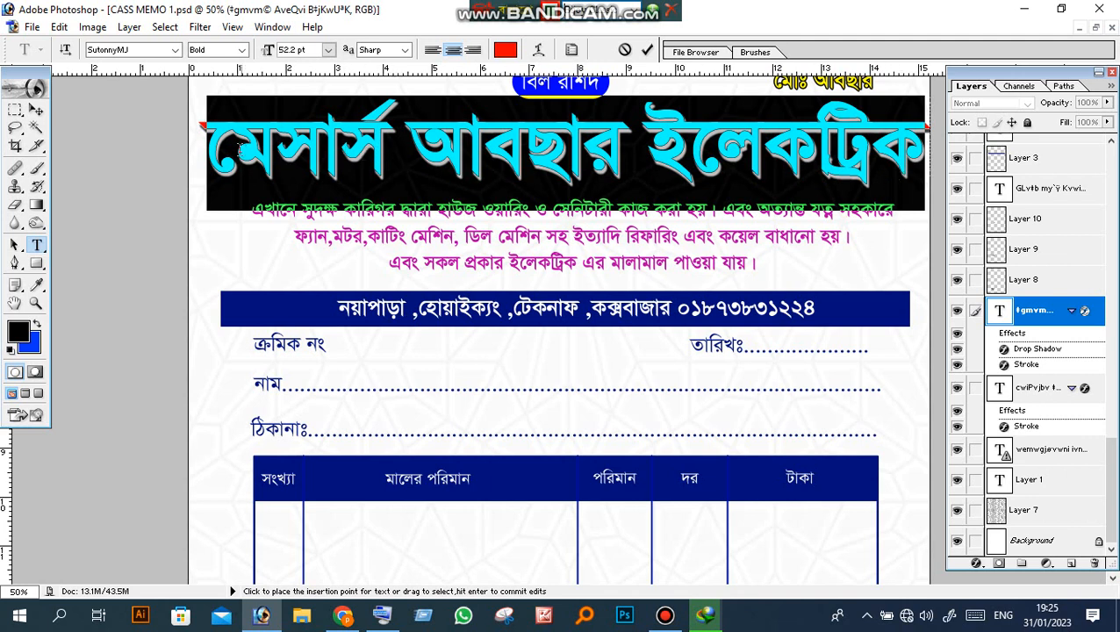
left_click(211, 138)
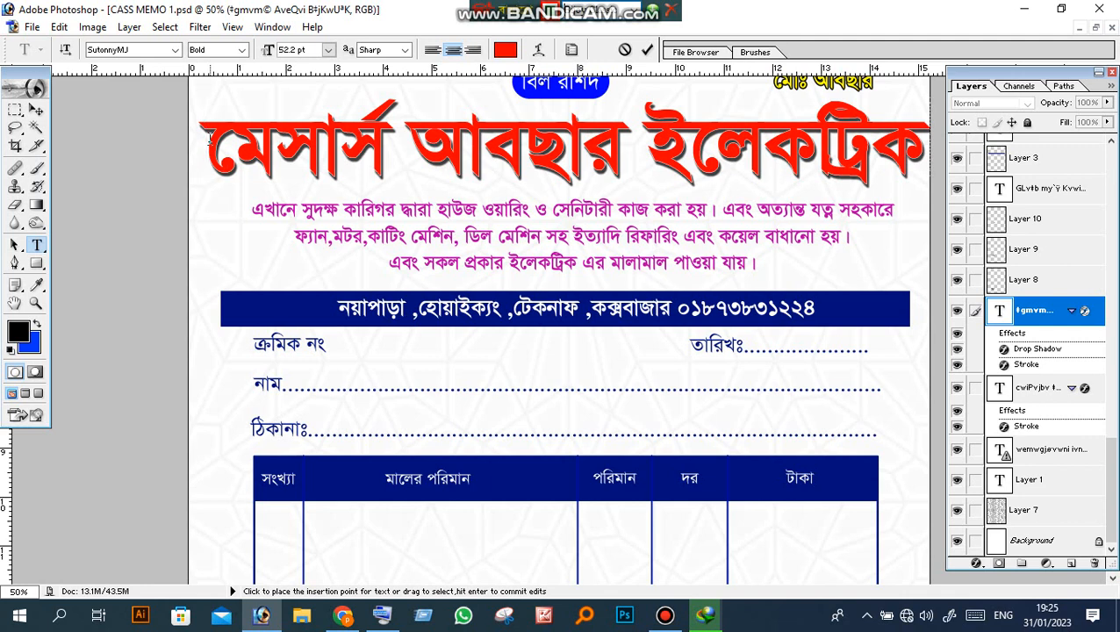
Step: Undo stray typing in the red title and commit the original heading text
left_click_drag(208, 140, 895, 150)
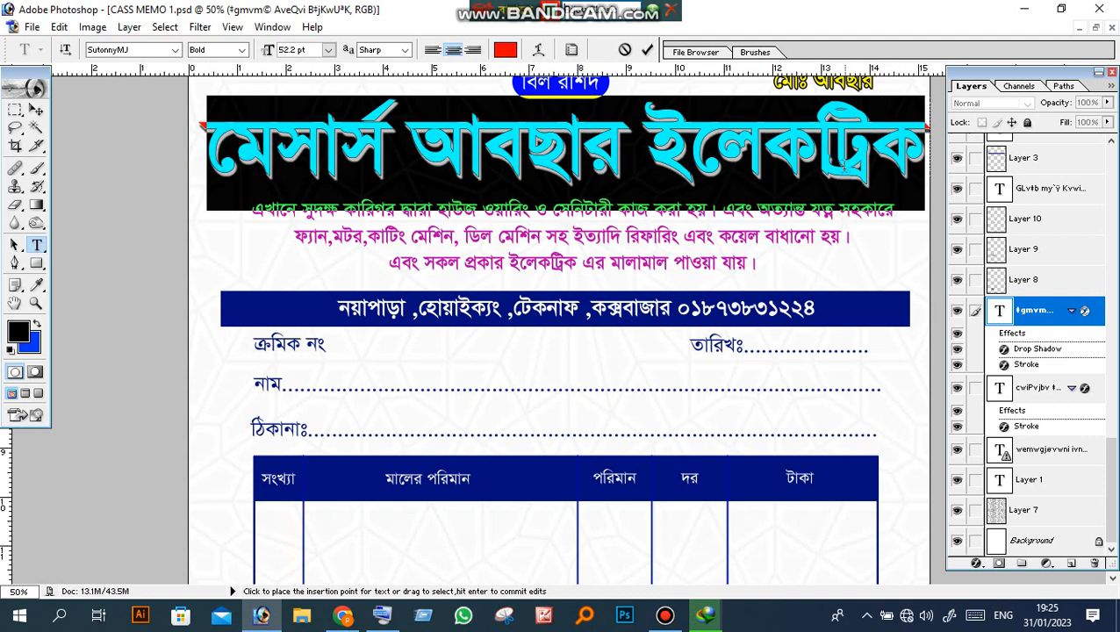
type("ঝাবাবাবাবাব")
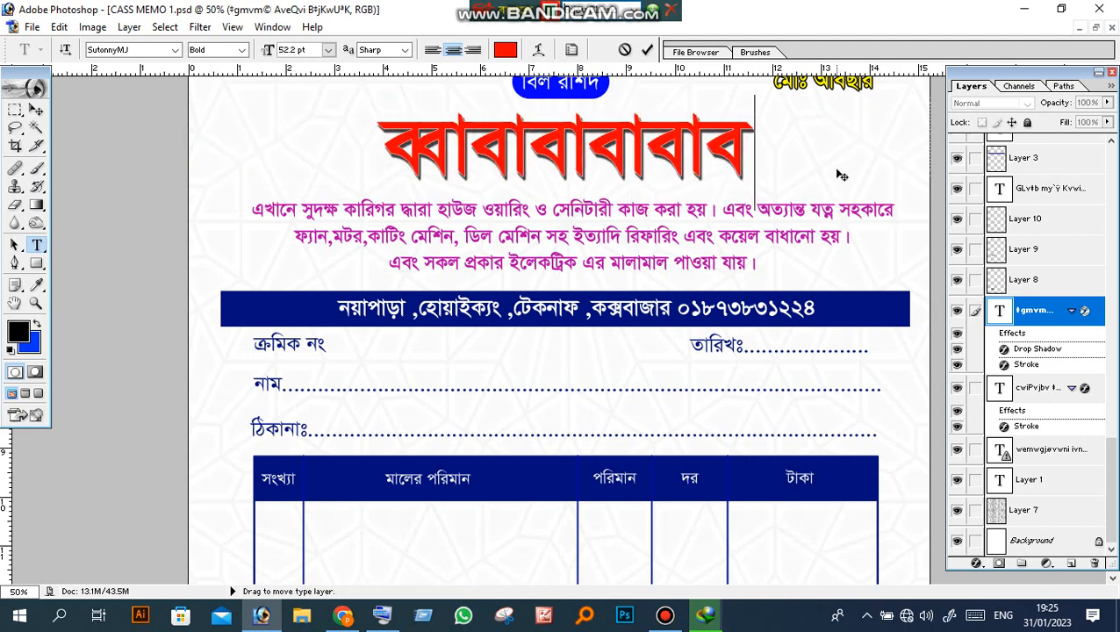
type("াঝআবআ")
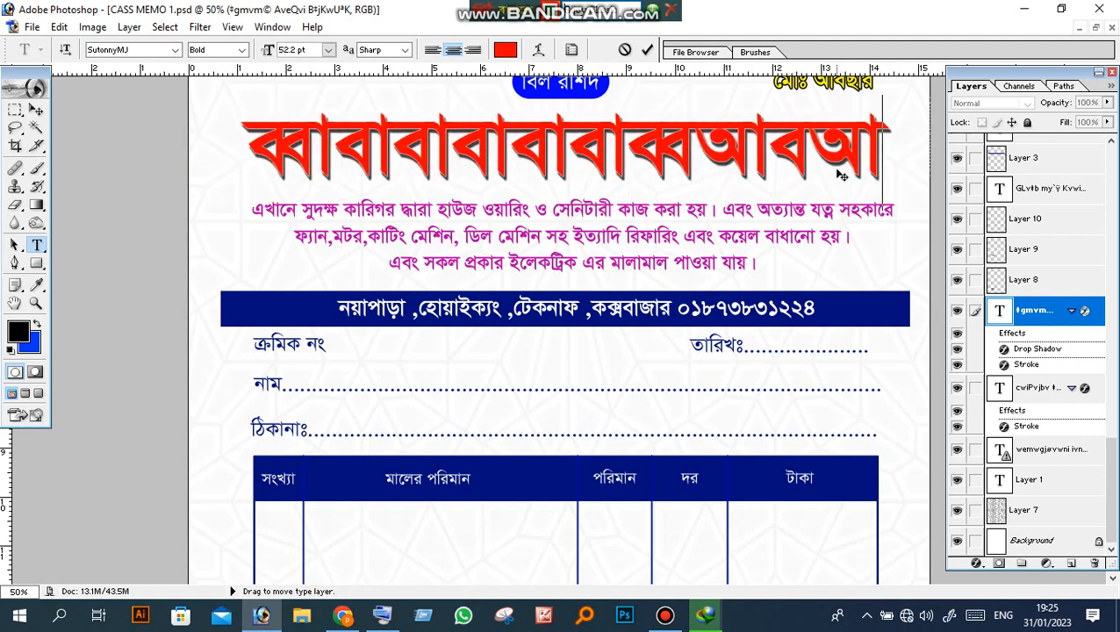
key("ctrl+z")
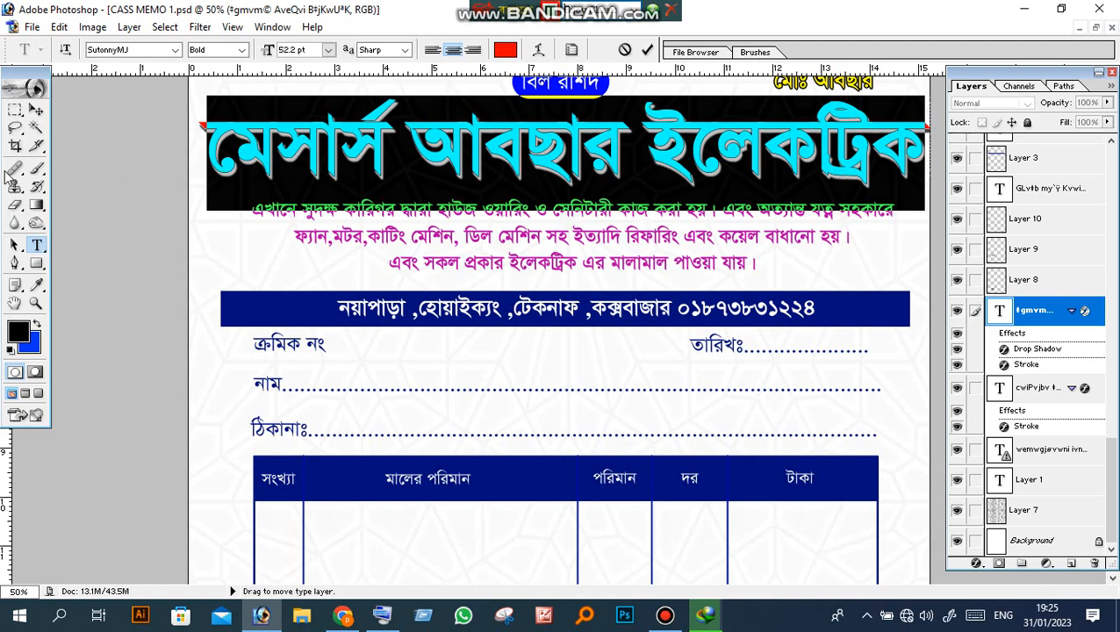
left_click(14, 144)
Step: Re-enter the red shop-name title and commit it again without changes
left_click(37, 244)
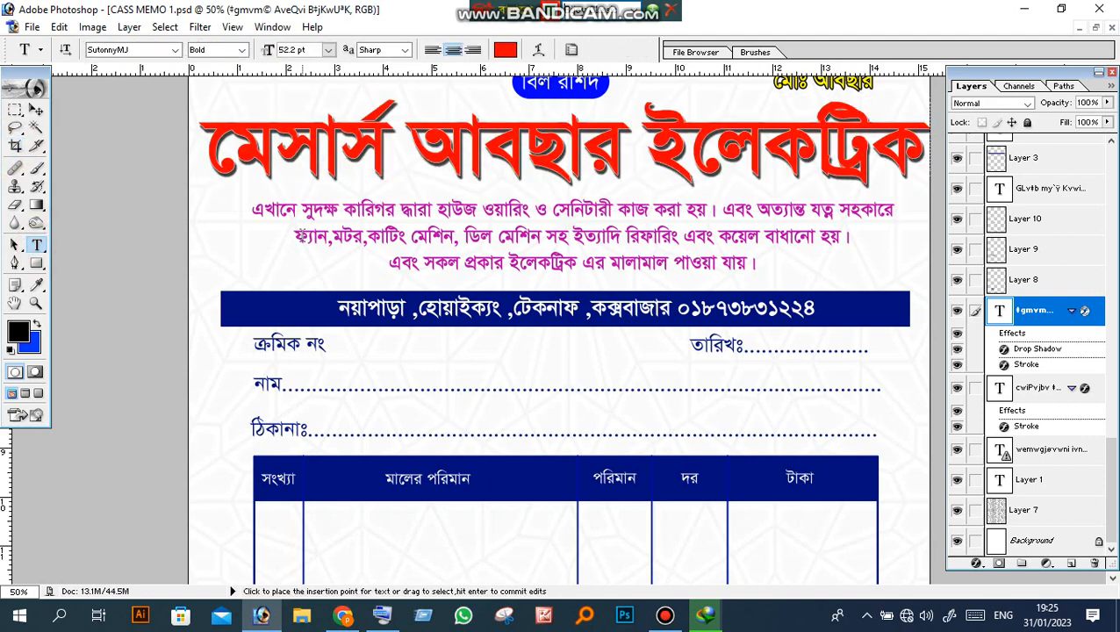
scroll(561, 333, "down", 1)
left_click(252, 183)
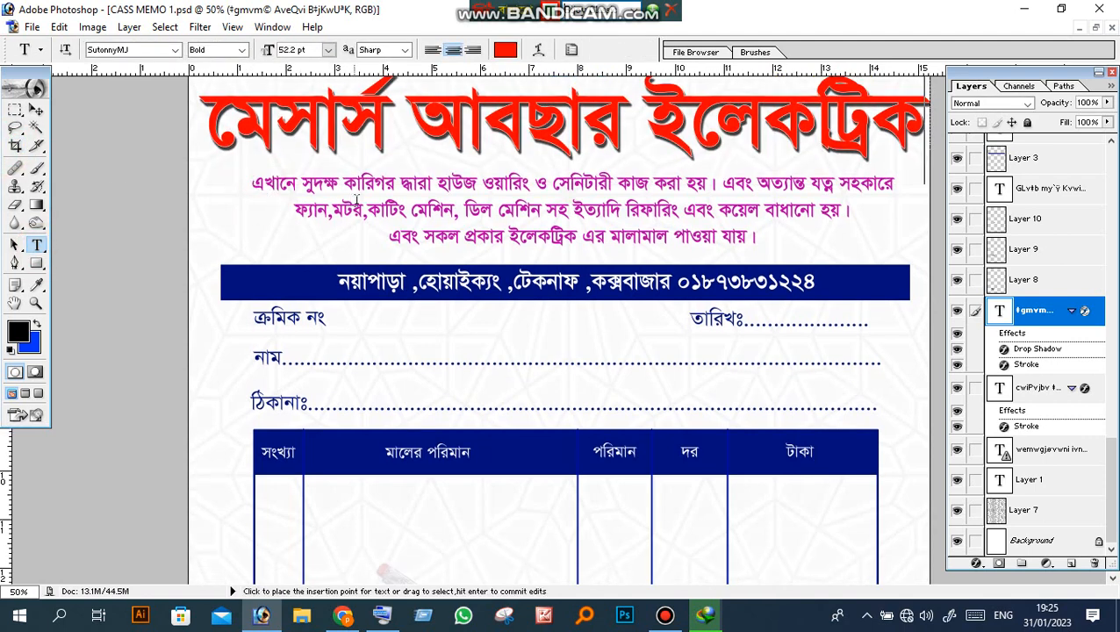
left_click(251, 182, "shift")
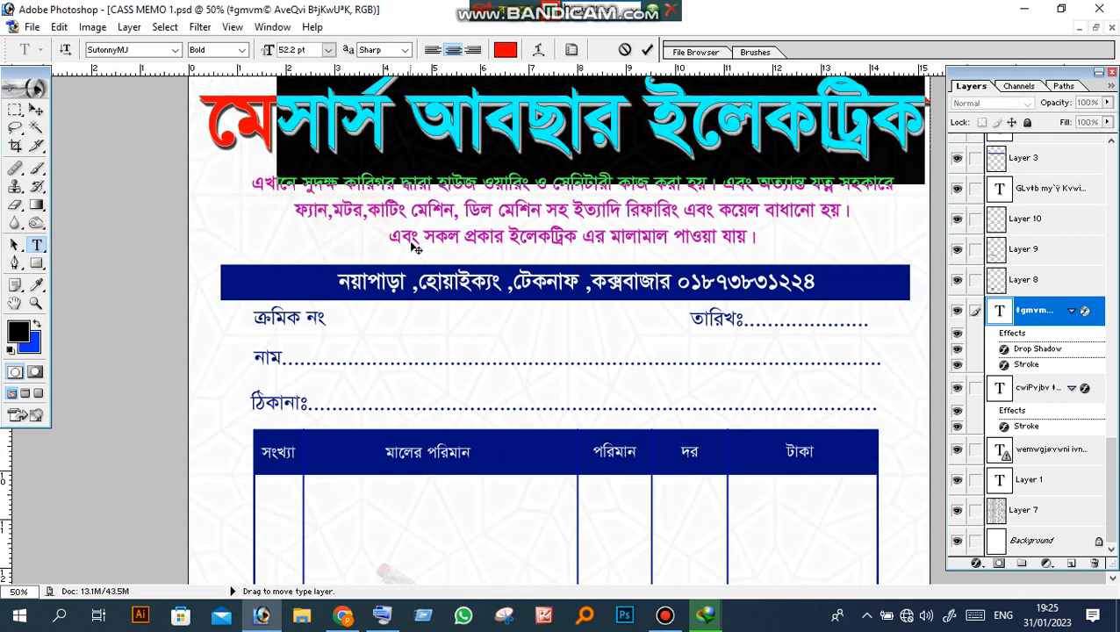
left_click(15, 146)
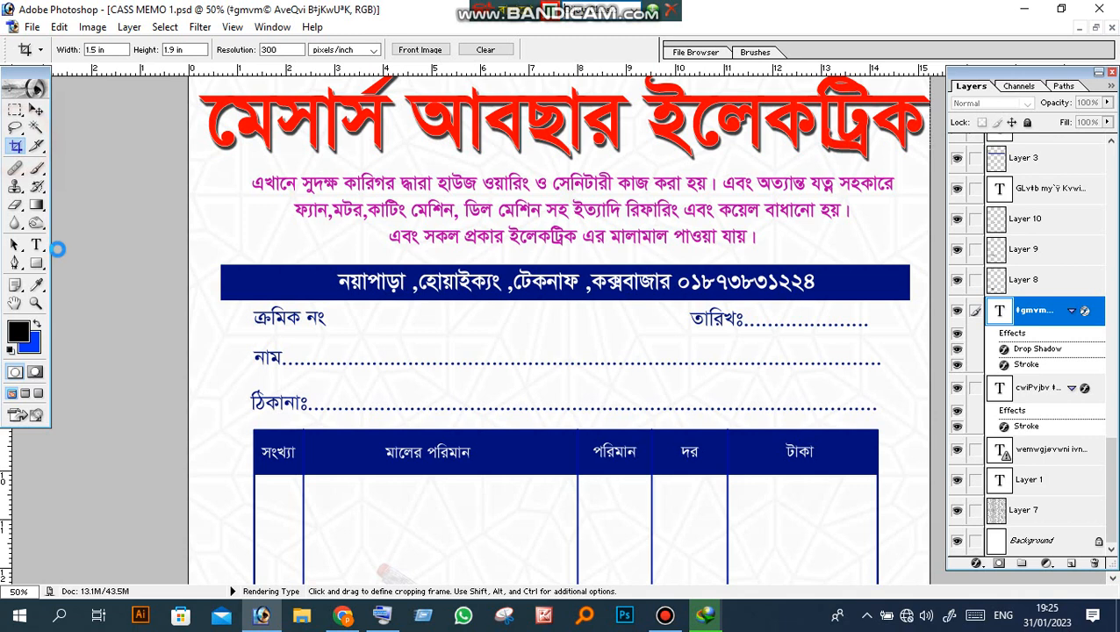
left_click(37, 246)
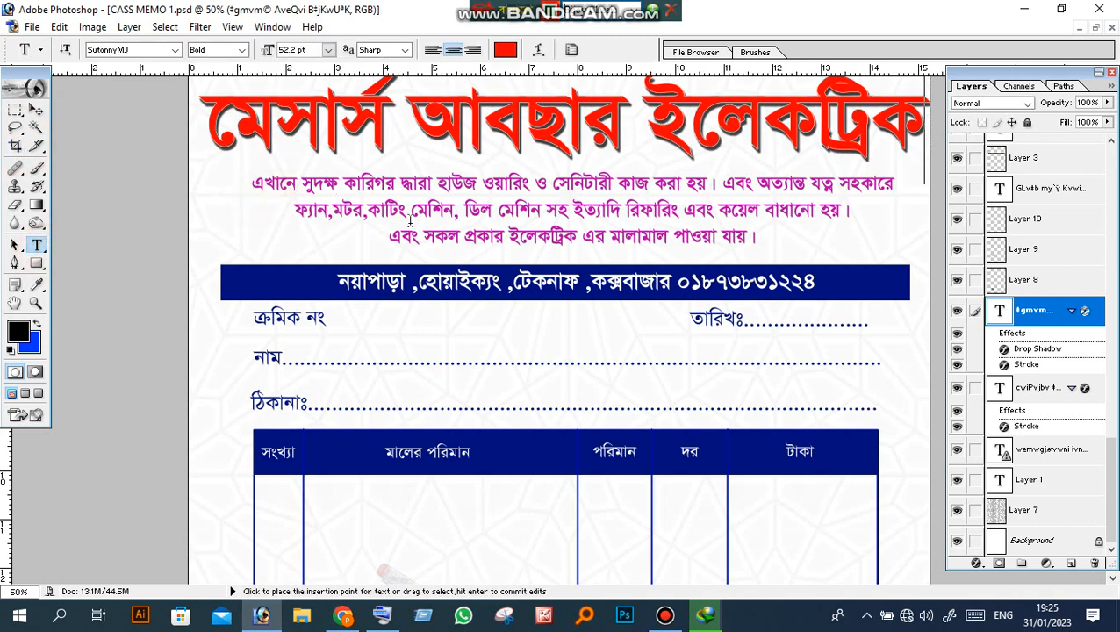
left_click(458, 235)
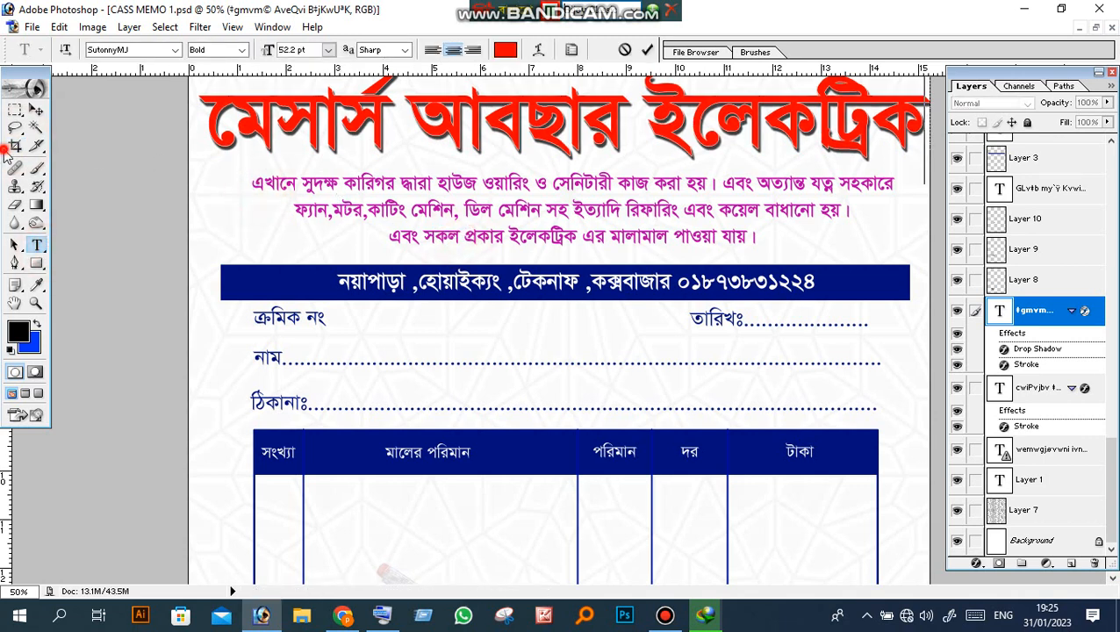
left_click(37, 246)
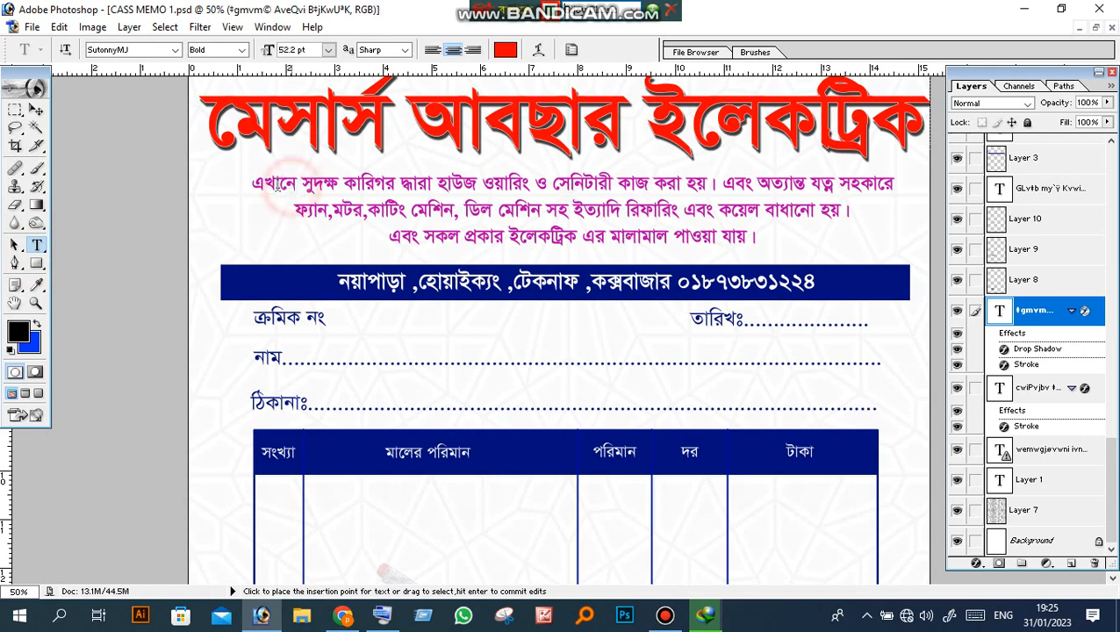
left_click(16, 146)
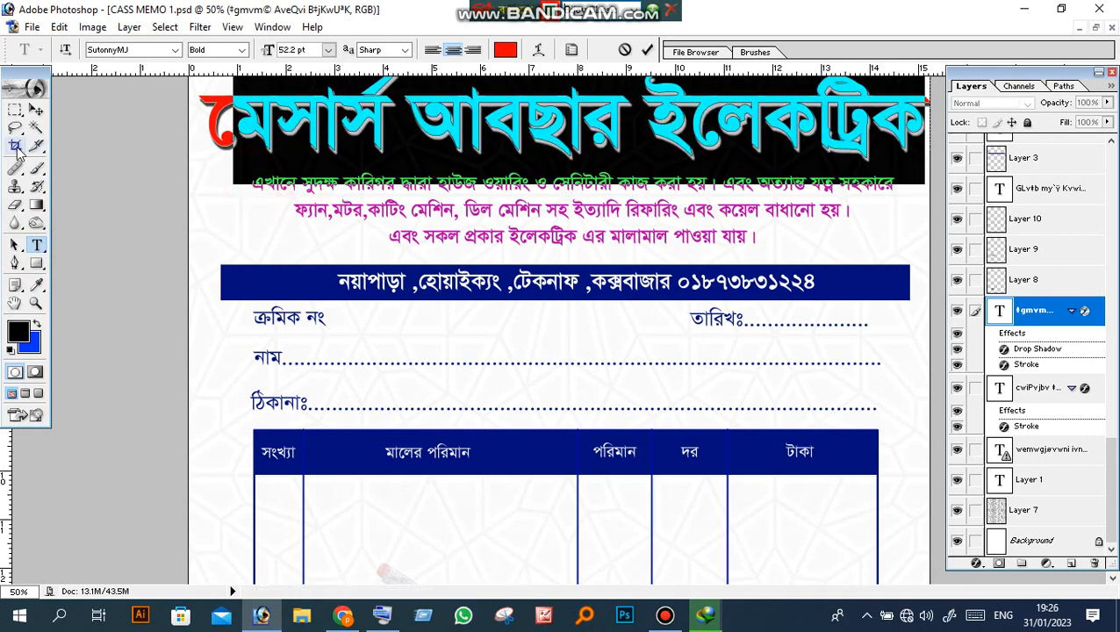
left_click(36, 109)
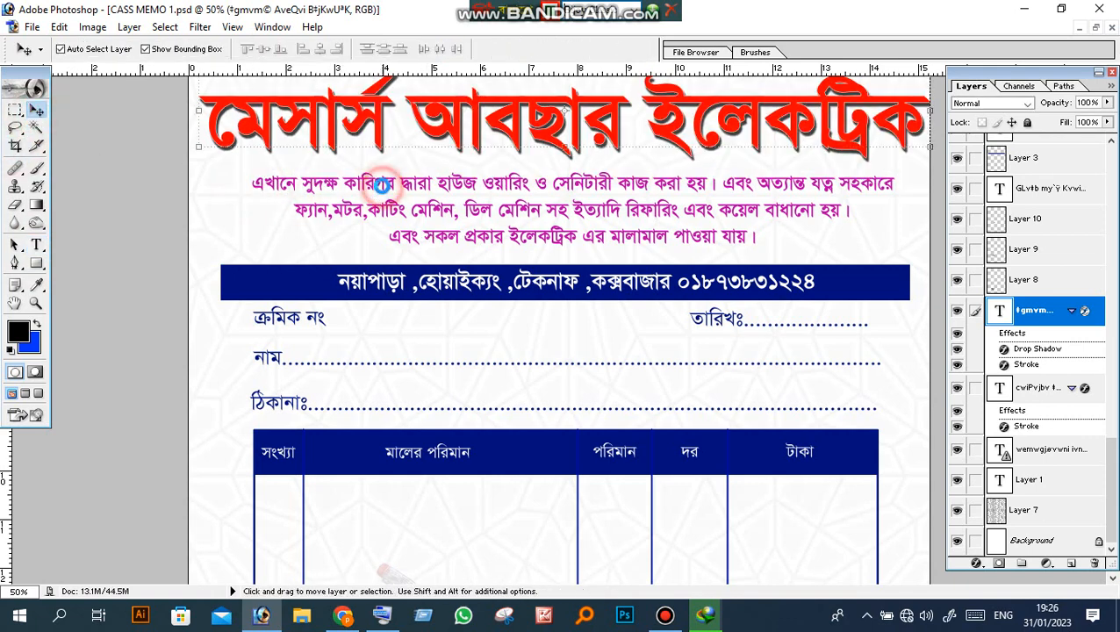
left_click(383, 186)
left_click(37, 245)
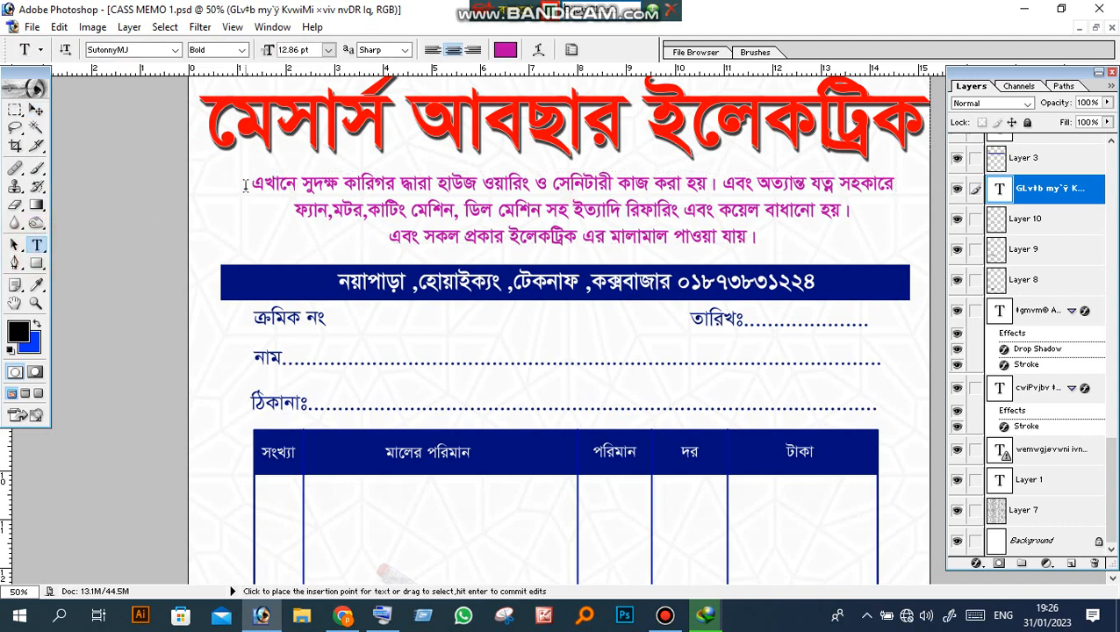
left_click_drag(250, 185, 752, 244)
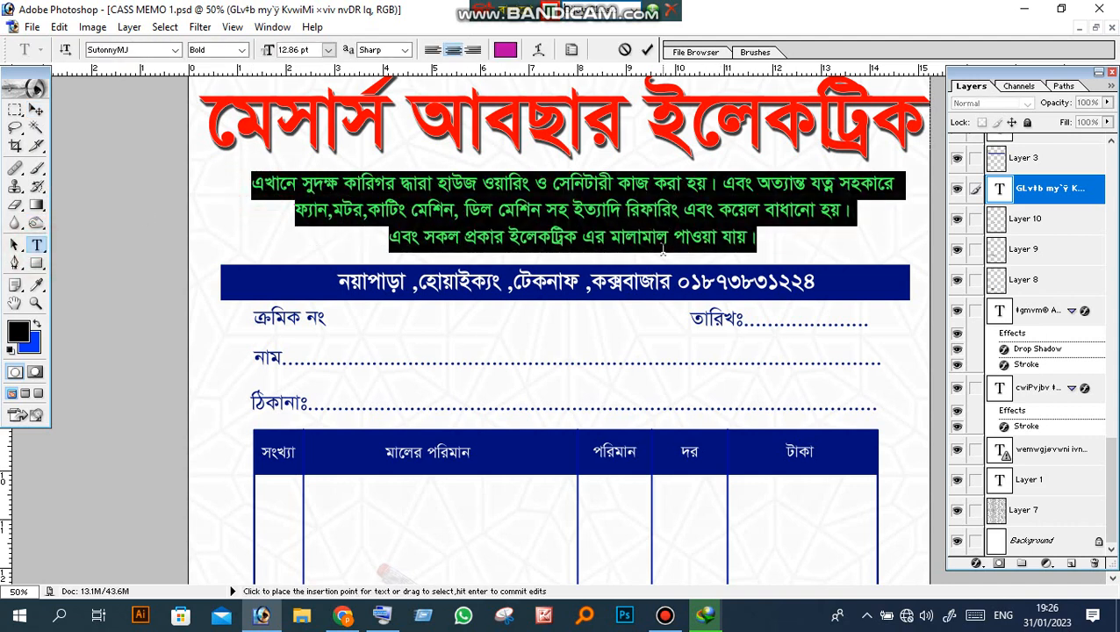
left_click(125, 50)
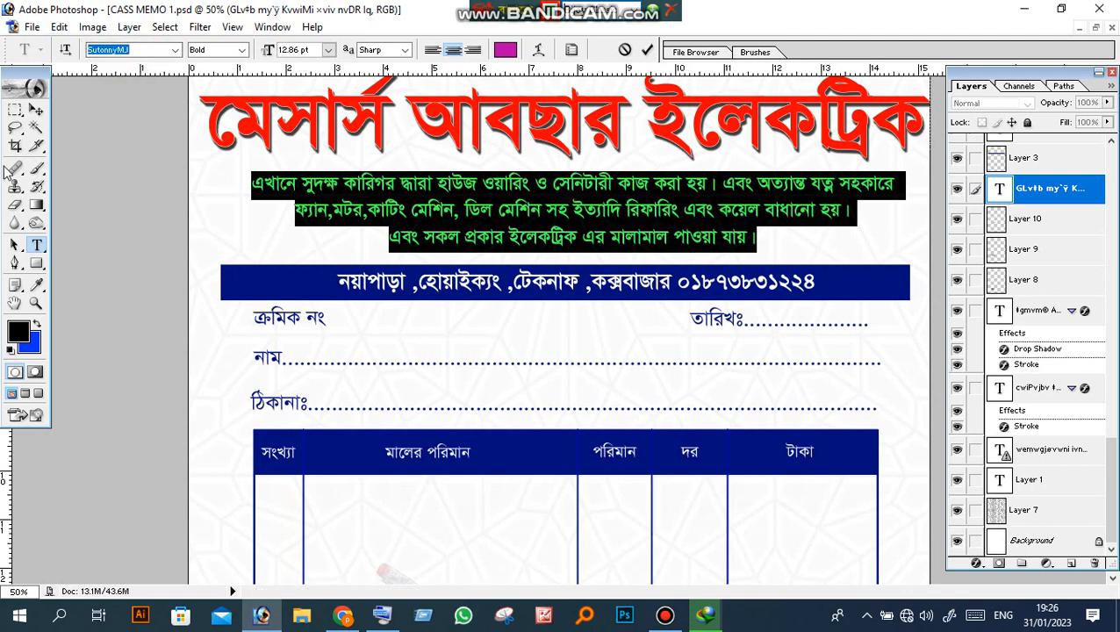
left_click(15, 146)
left_click(36, 247)
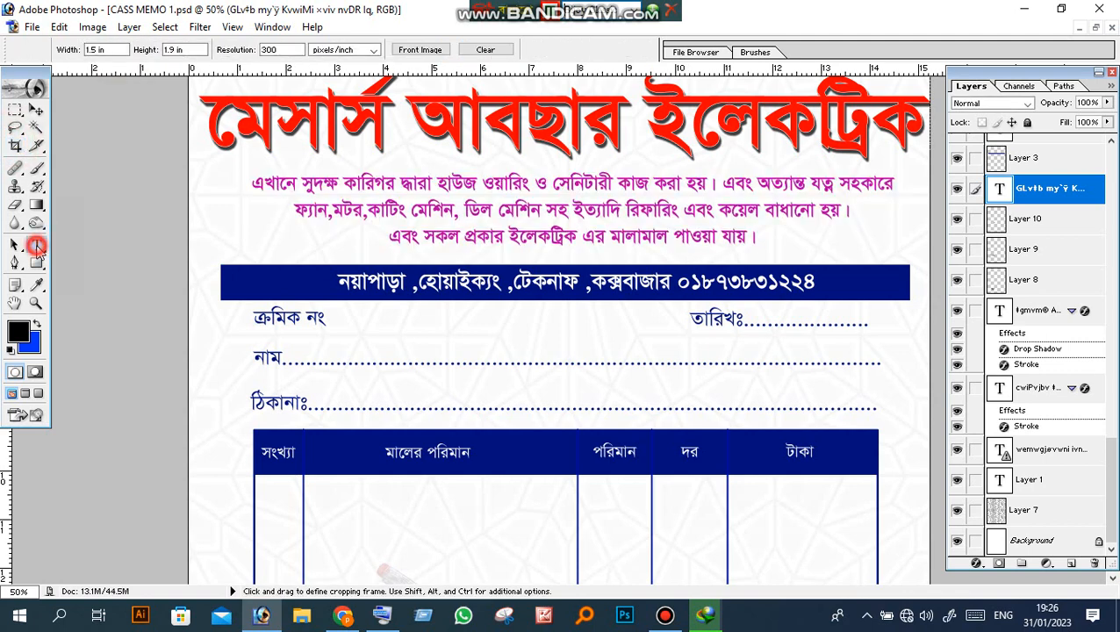
scroll(434, 247, "down", 4)
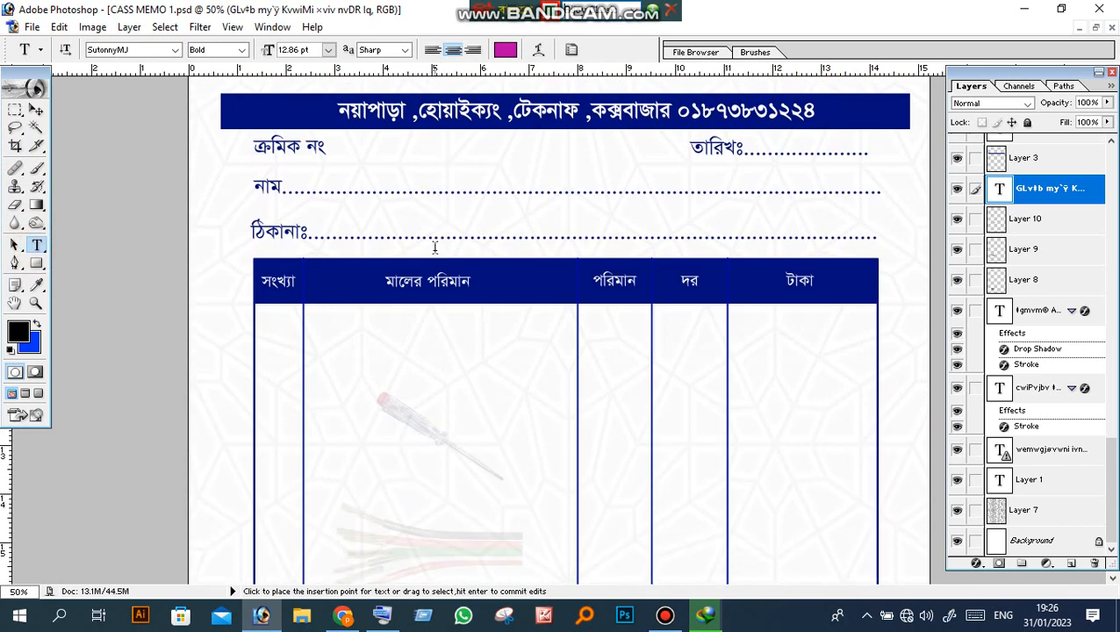
scroll(434, 247, "down", 1)
scroll(434, 247, "up", 3)
left_click_drag(341, 176, 814, 177)
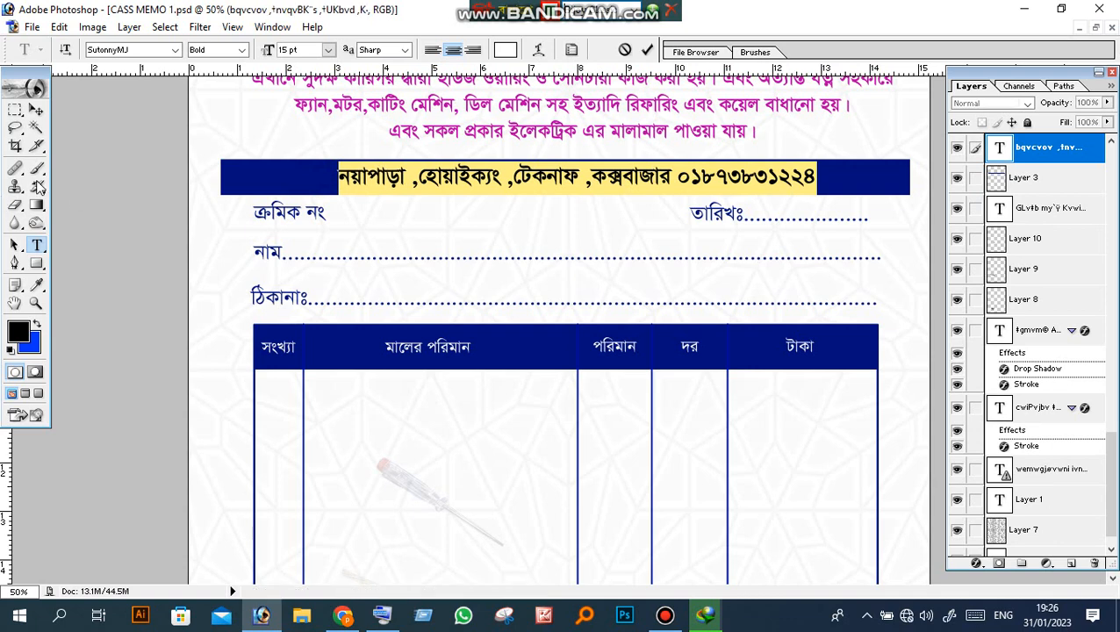
left_click(15, 147)
left_click(37, 246)
scroll(441, 323, "down", 1)
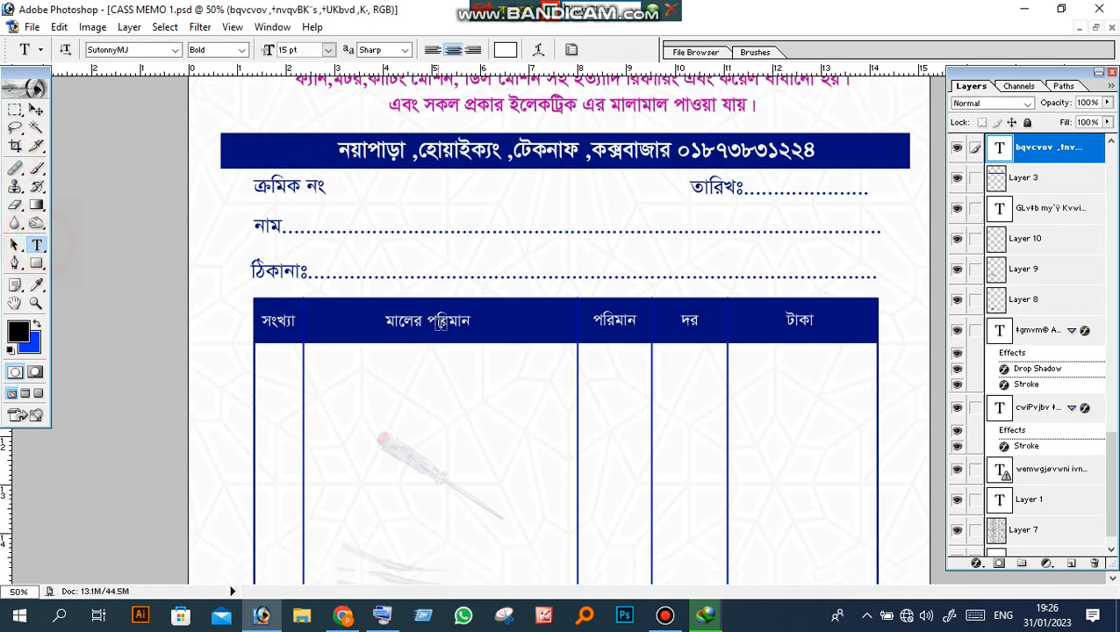
scroll(453, 327, "down", 6)
scroll(473, 333, "up", 5)
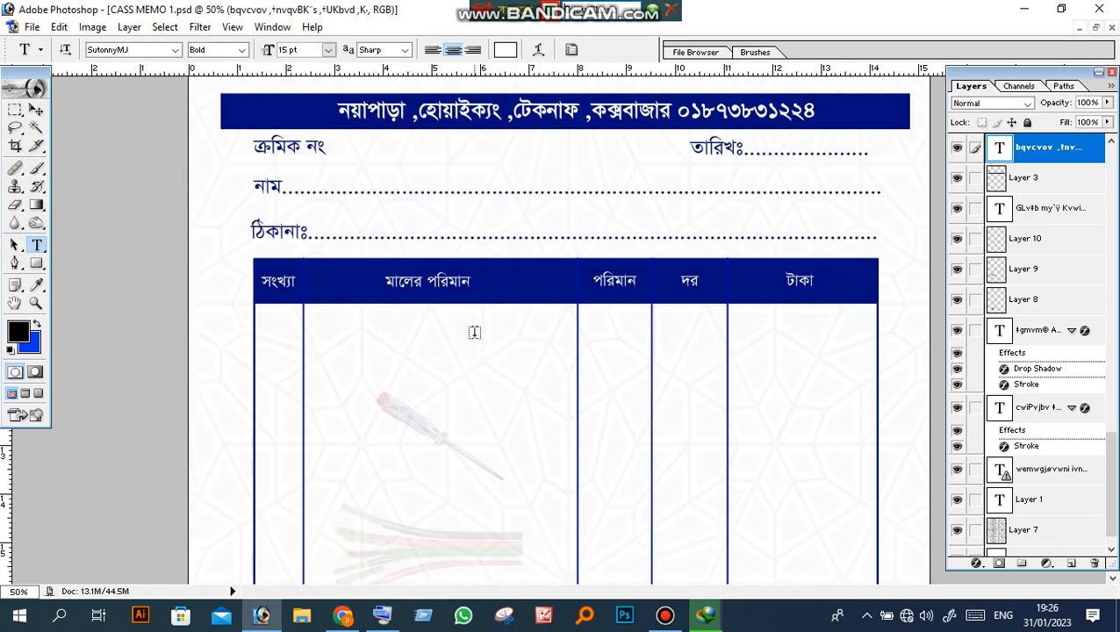
scroll(474, 332, "up", 2)
scroll(429, 331, "down", 1)
scroll(507, 331, "down", 5)
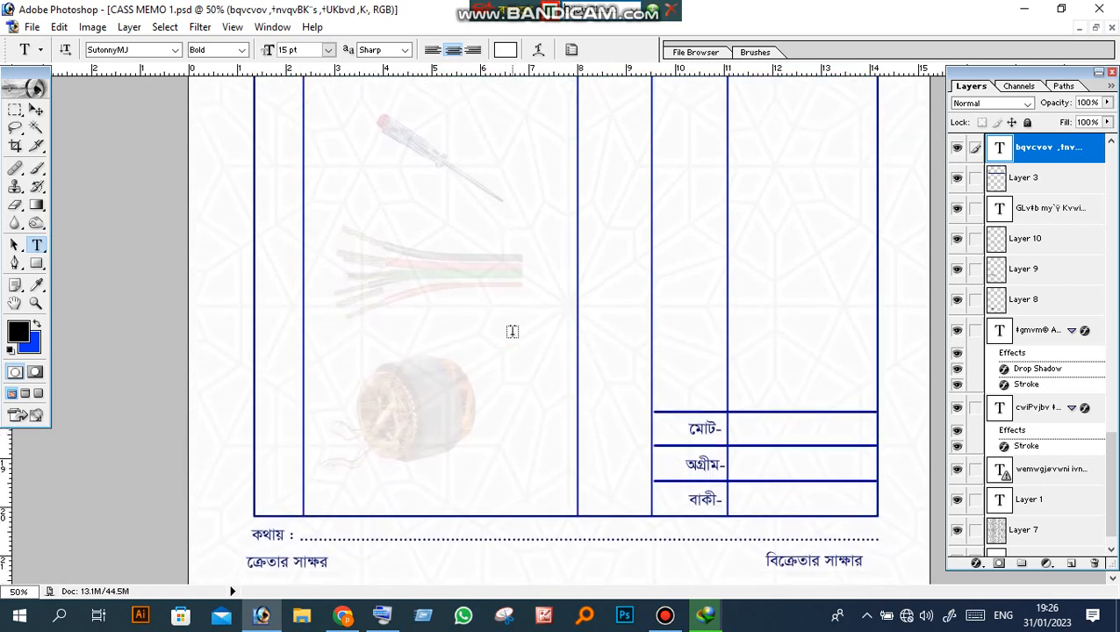
scroll(512, 330, "up", 7)
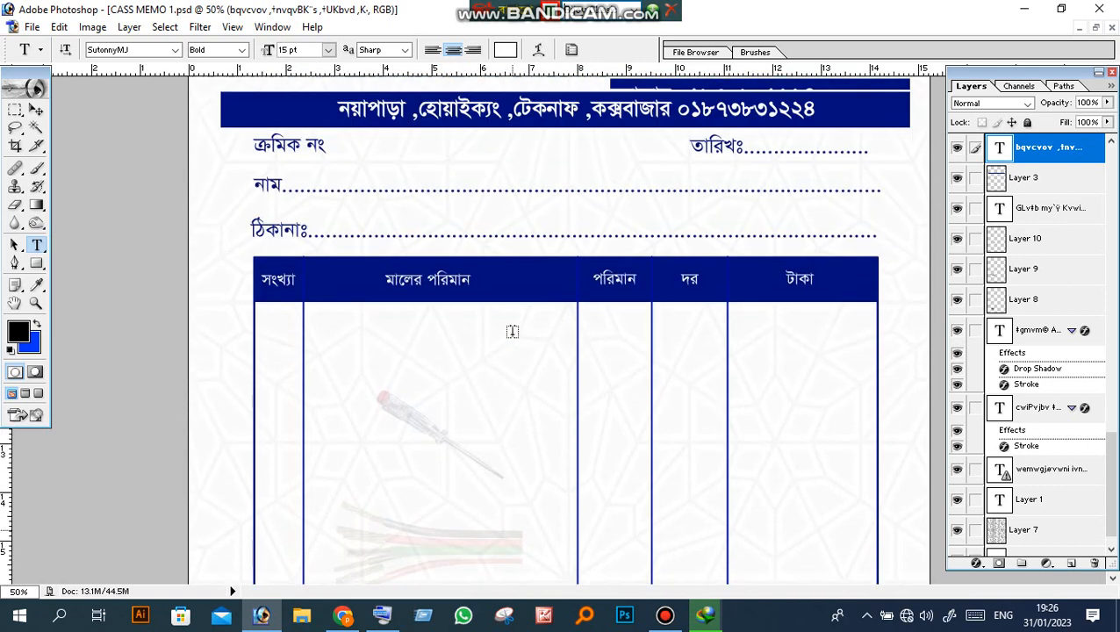
scroll(513, 330, "up", 3)
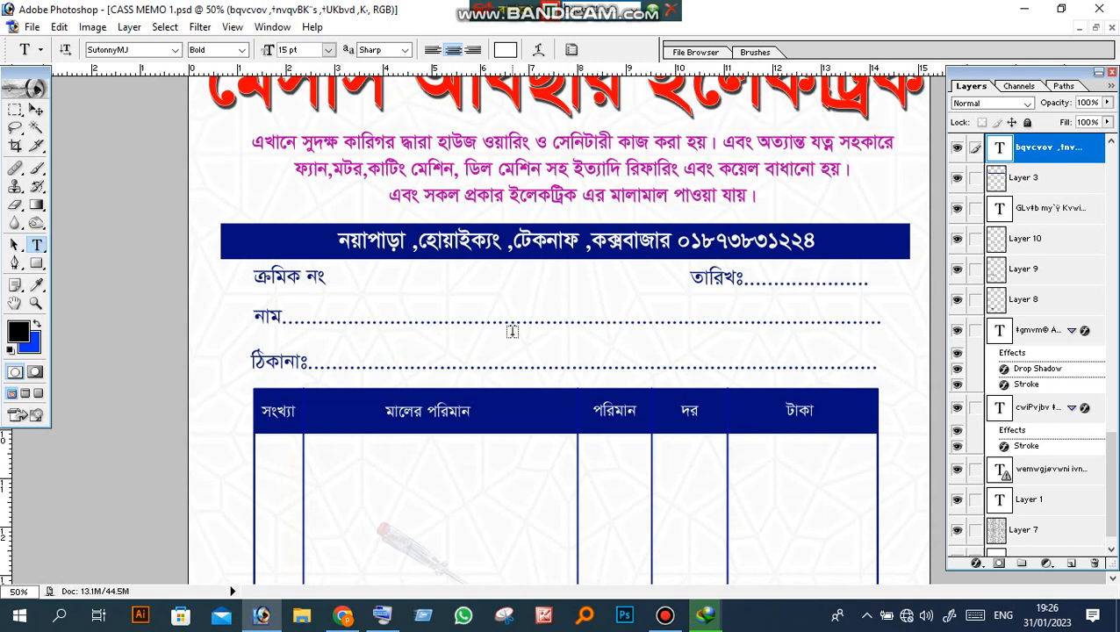
scroll(512, 330, "up", 3)
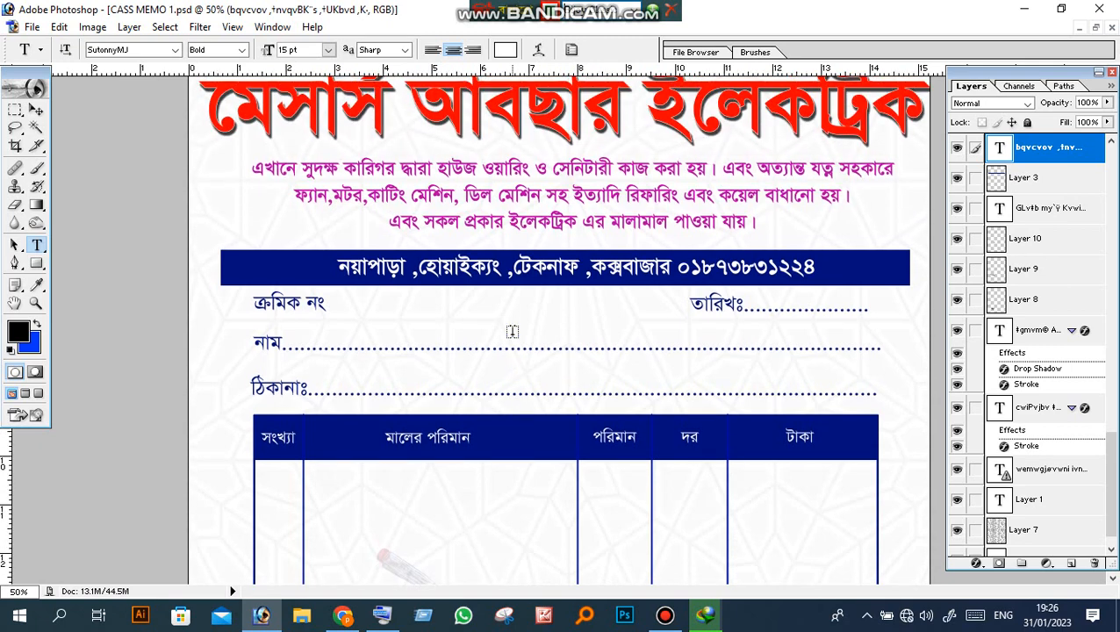
scroll(511, 327, "down", 1)
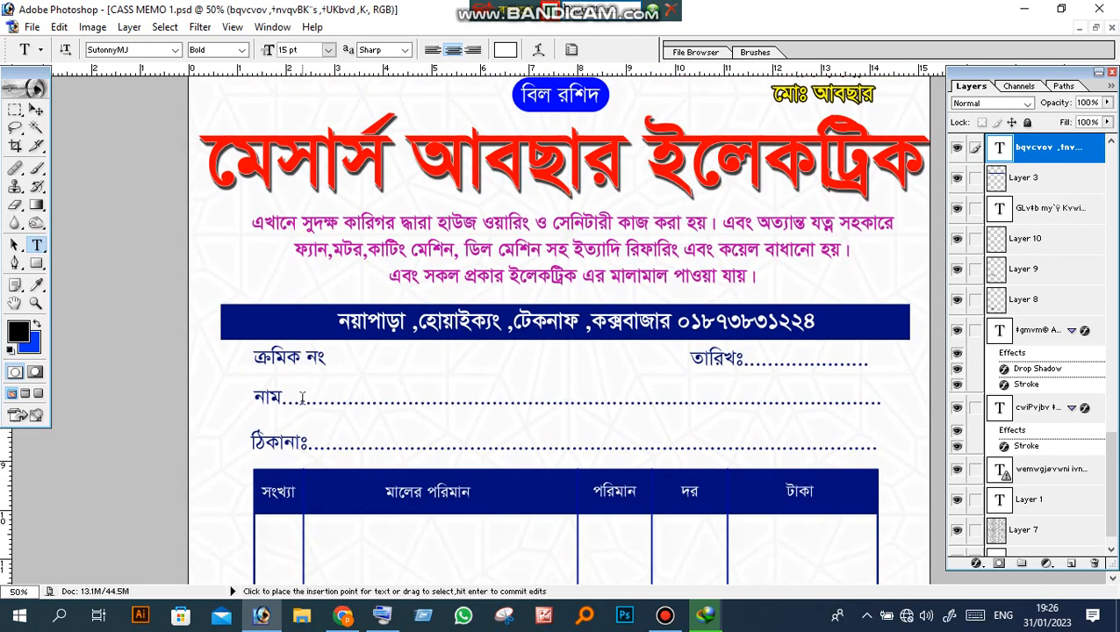
Step: Select the banner's address and phone line and set its font to Arial
left_click_drag(826, 319, 290, 325)
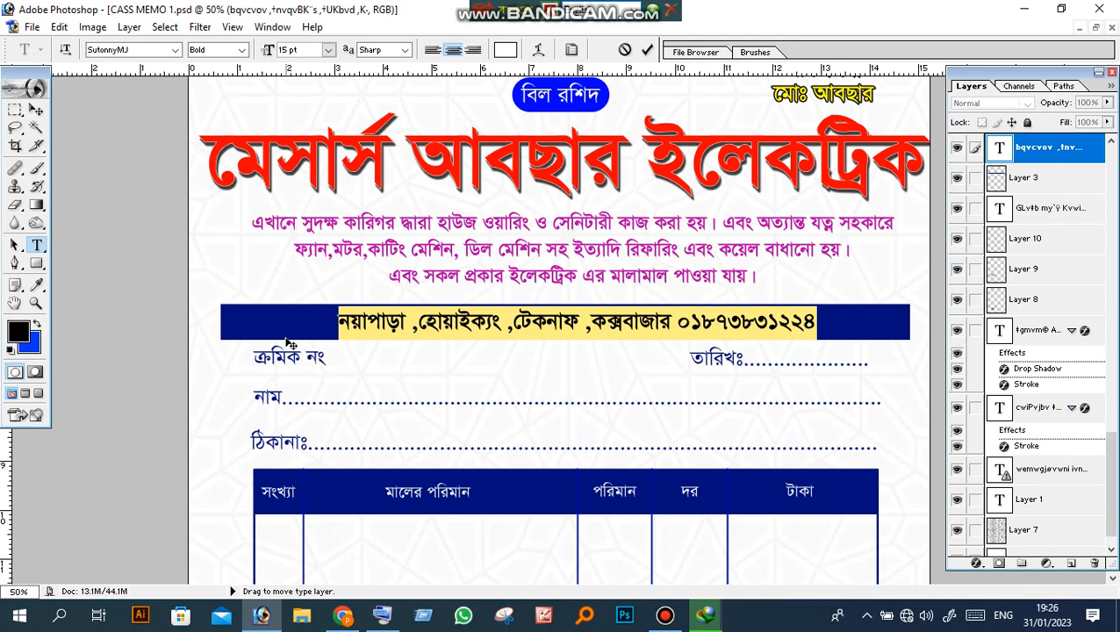
left_click(175, 50)
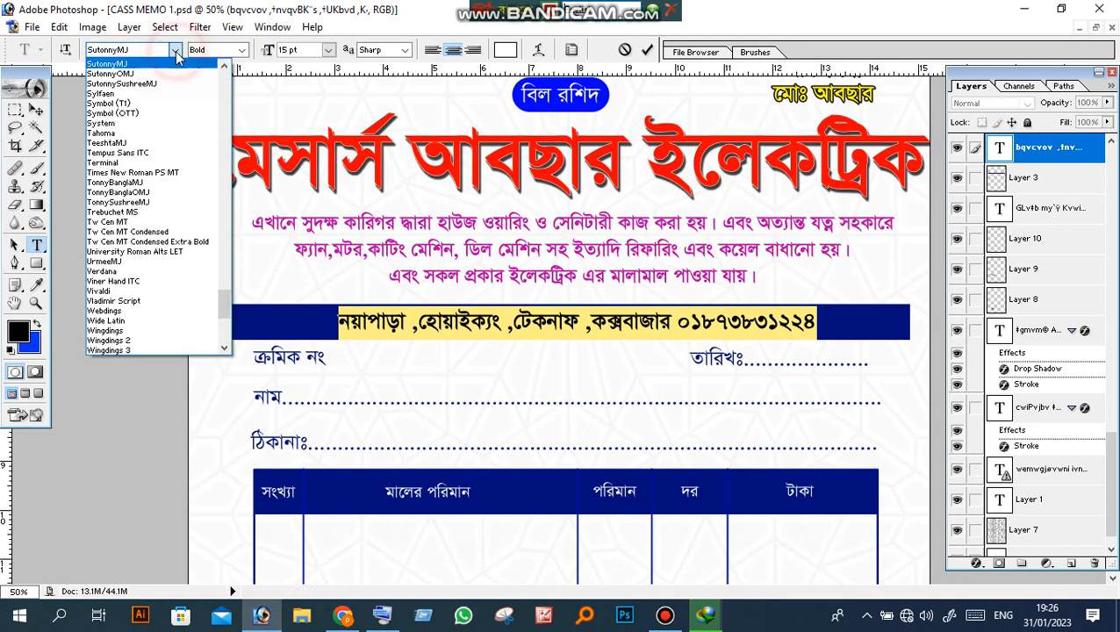
left_click(132, 123)
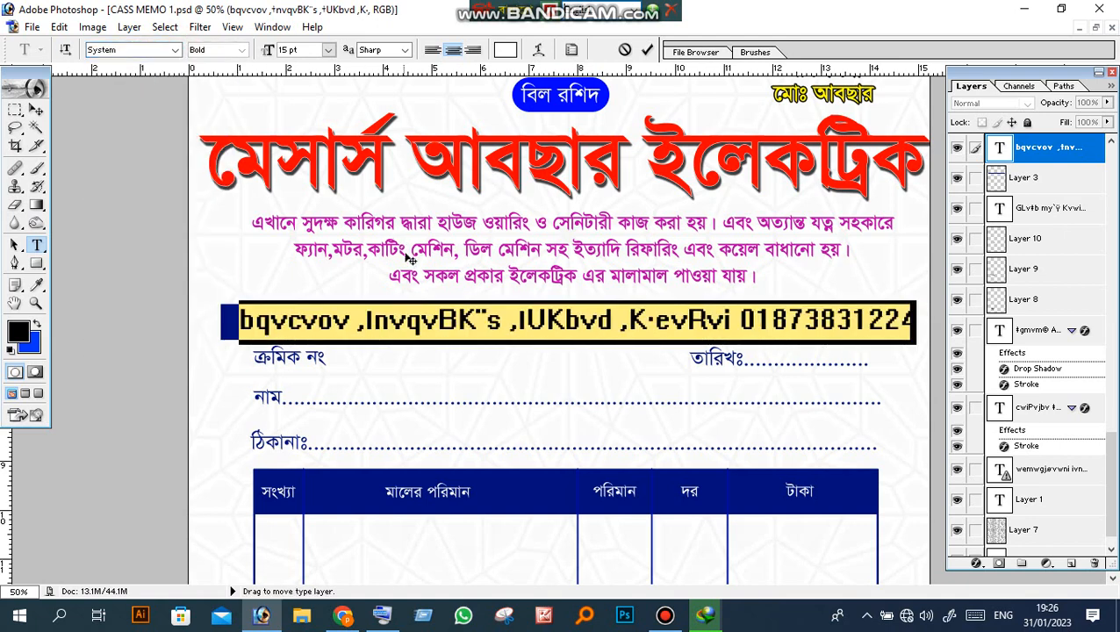
left_click(175, 50)
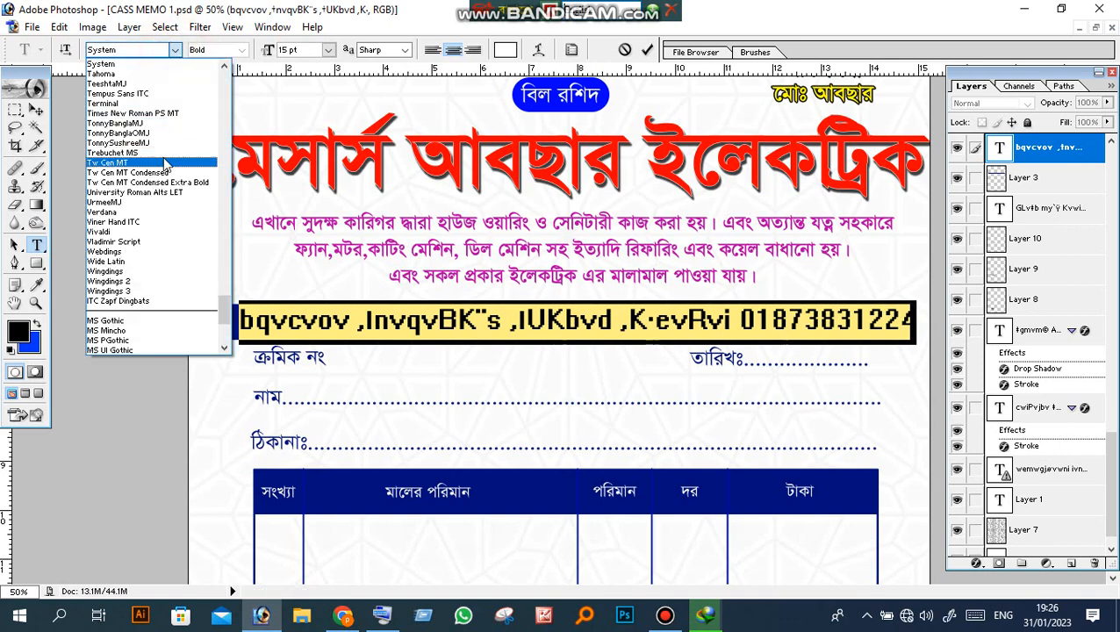
left_click_drag(226, 309, 226, 78)
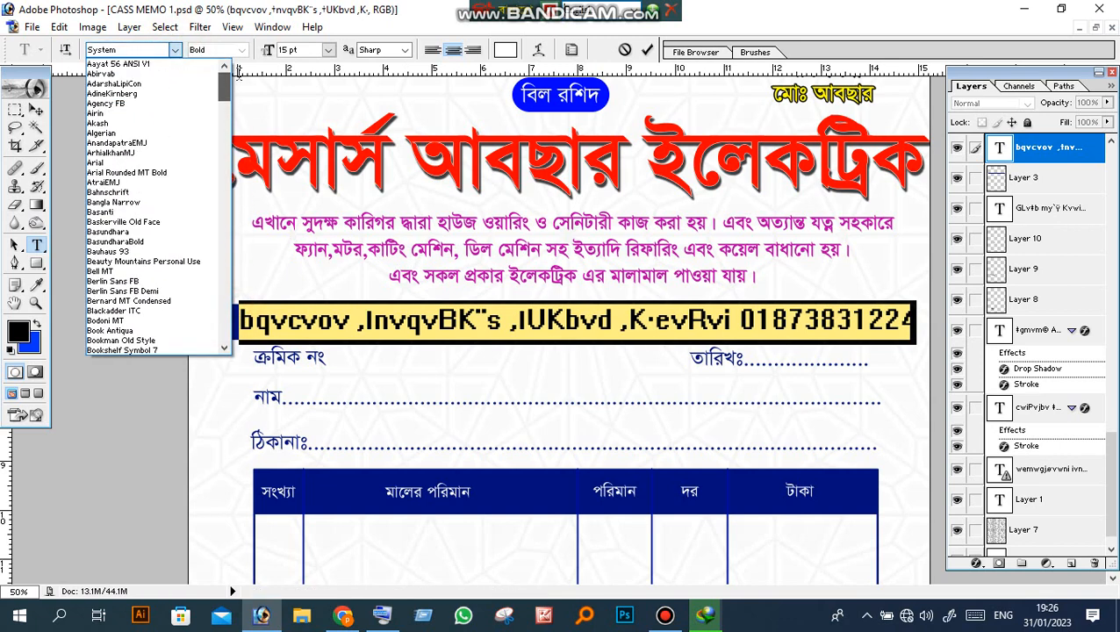
left_click(112, 163)
Step: Replace it with a pass label and sample number, removing the extra 5 and splitting the digits
type("p")
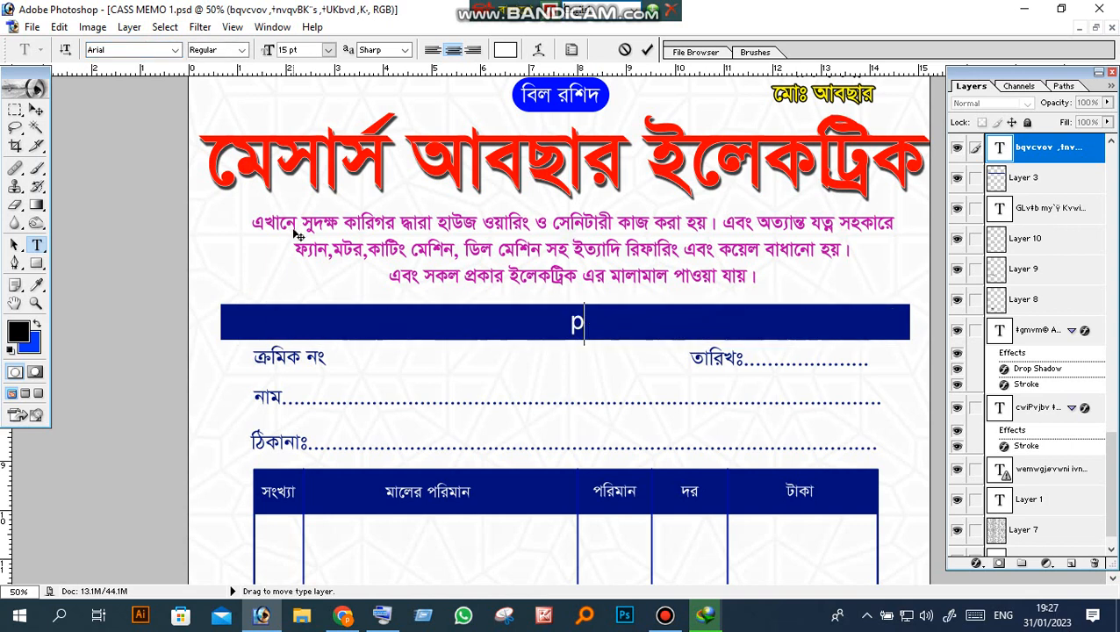
type("ass")
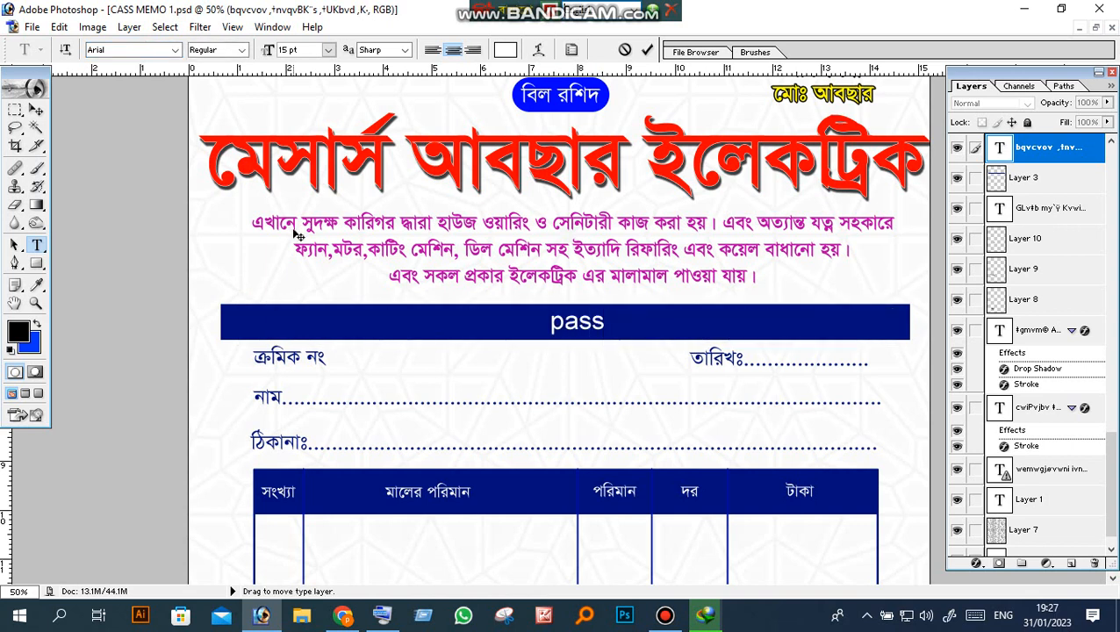
type(":")
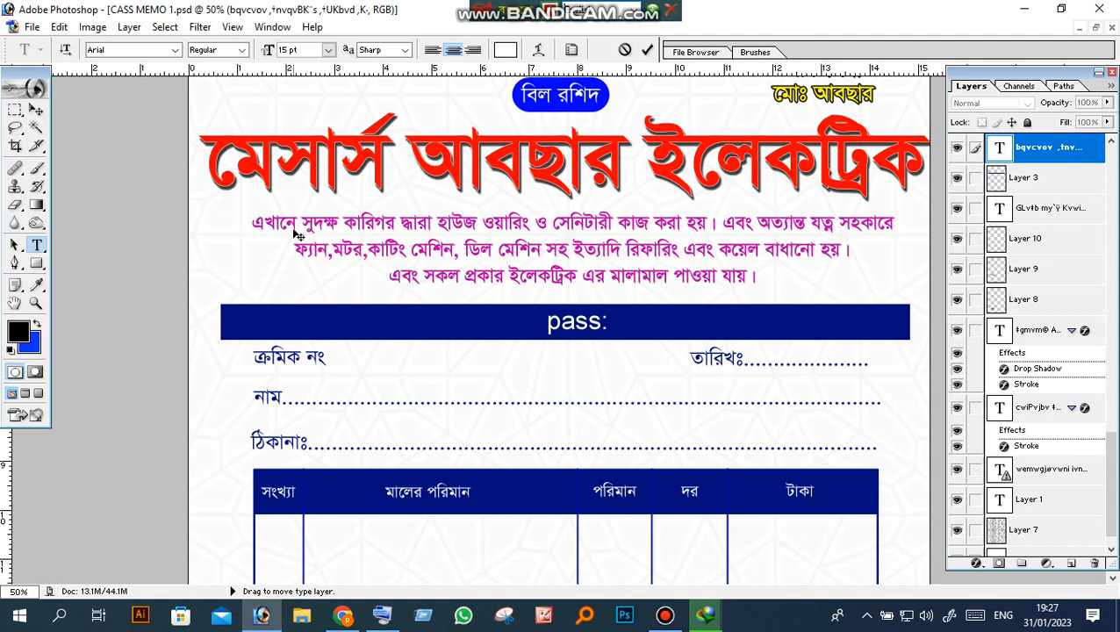
type("  123")
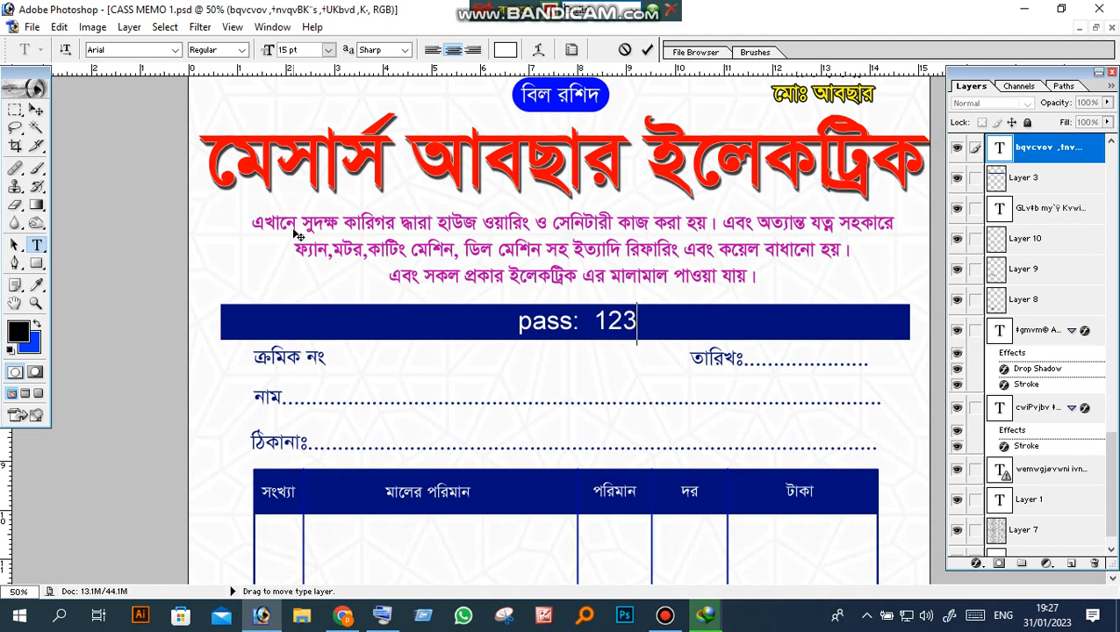
type("4556")
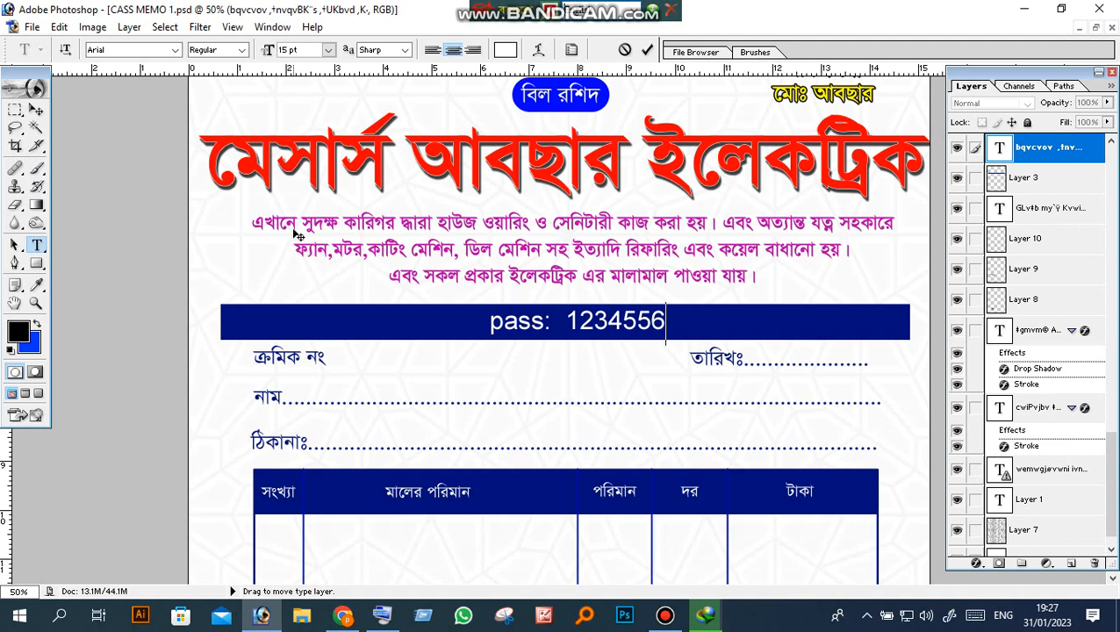
type("789")
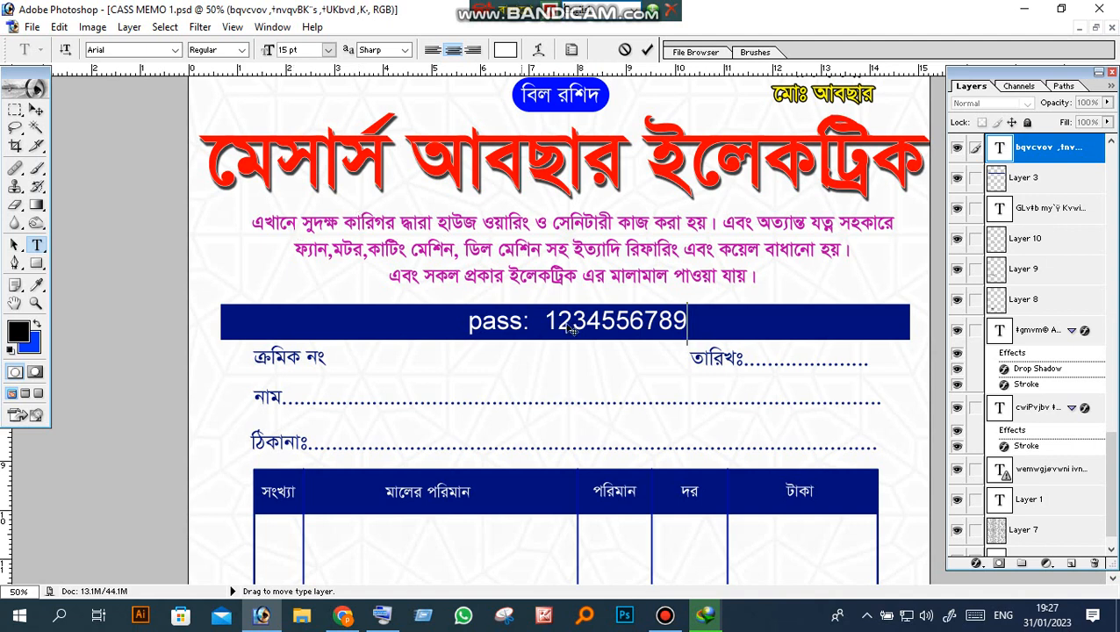
left_click_drag(628, 324, 612, 327)
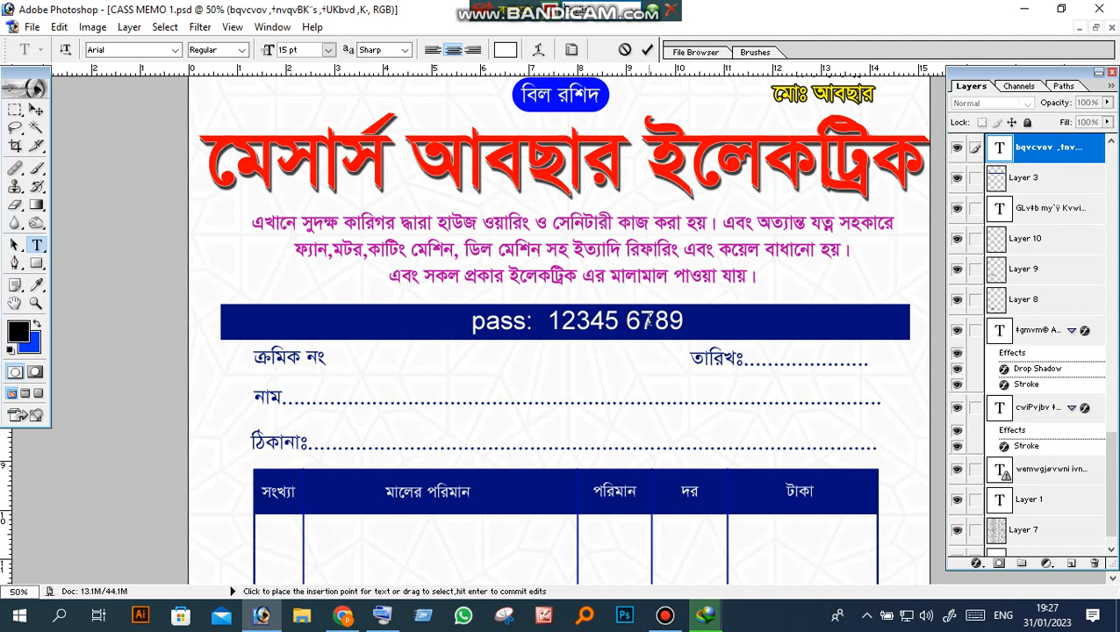
left_click_drag(687, 322, 548, 322)
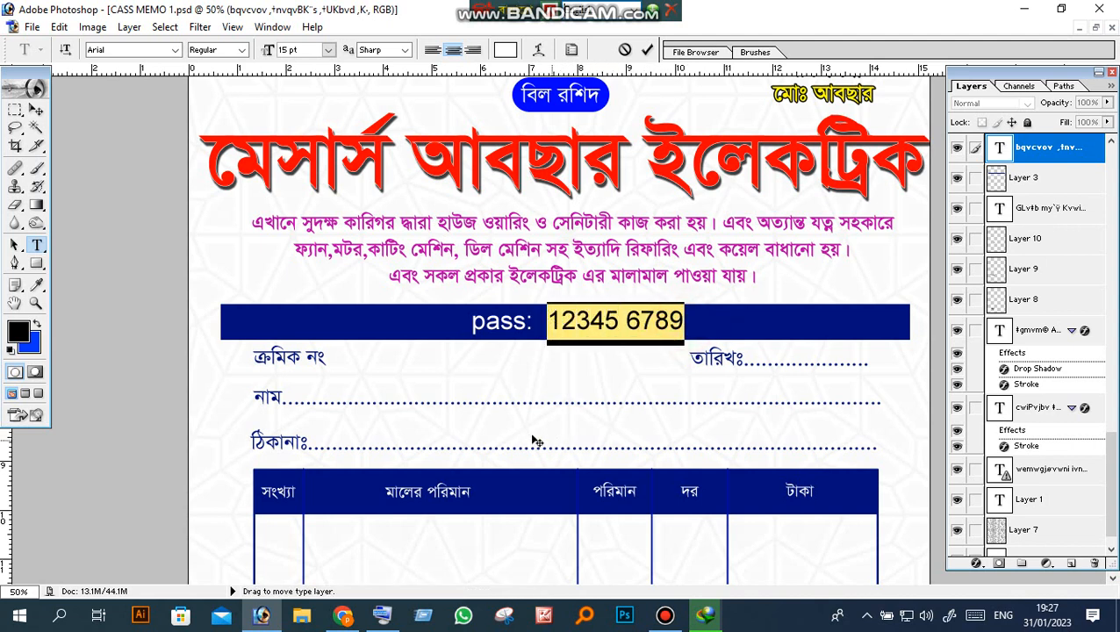
left_click(36, 303)
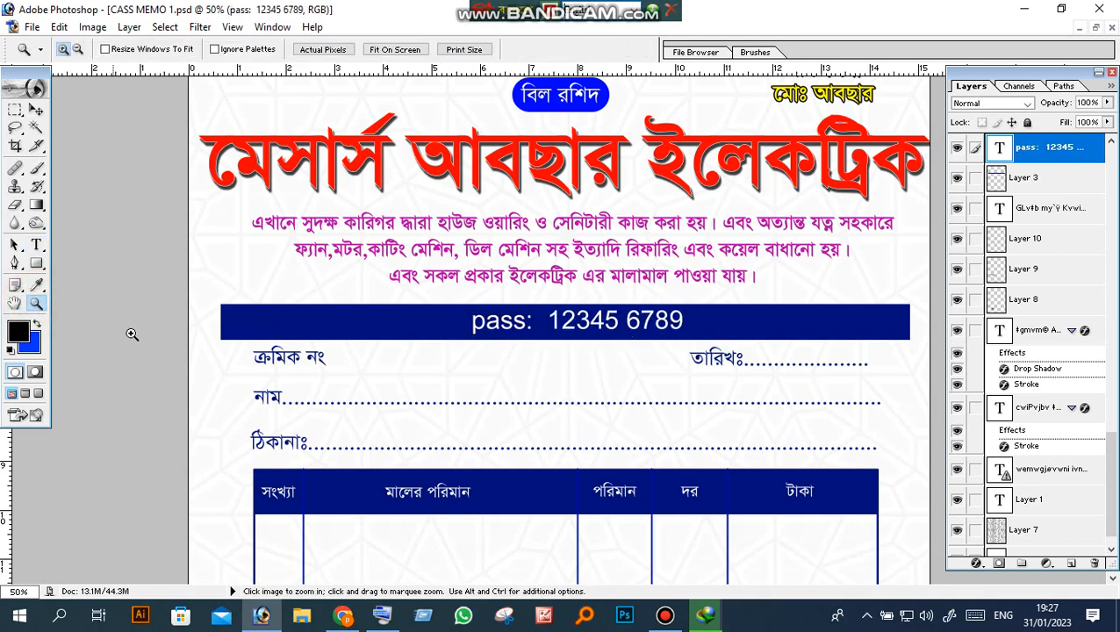
Step: Zoom in to 200% on the banner digits and pan to reveal the pass label
left_click(663, 322)
left_click(660, 330)
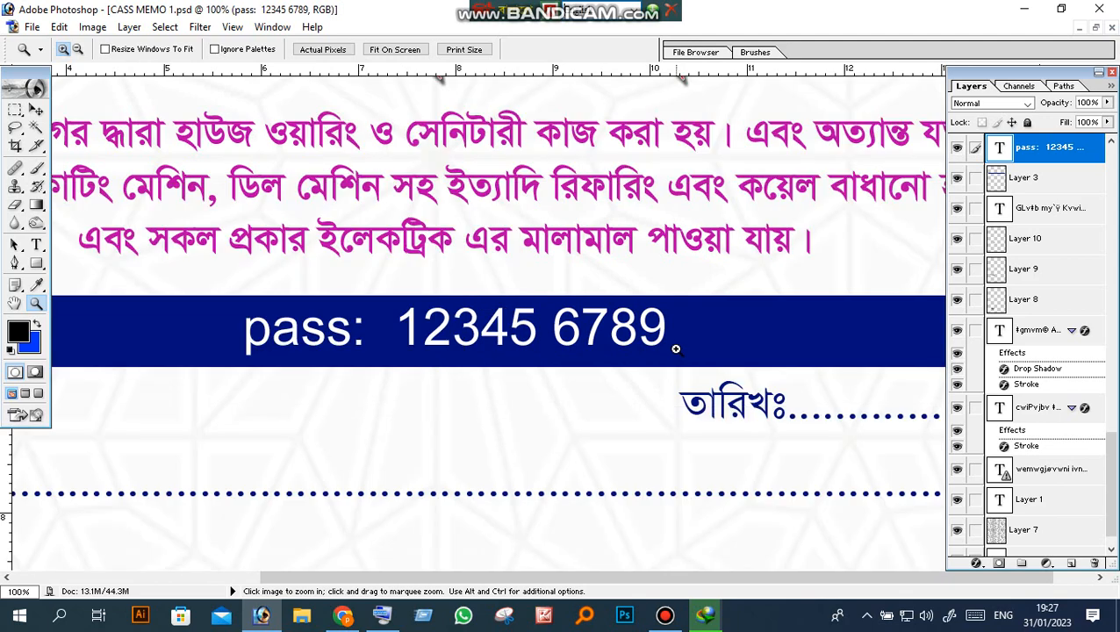
left_click(658, 334)
left_click_drag(281, 293, 554, 304)
Step: Select the pass label and each digit group to check them, then deselect
left_click(36, 245)
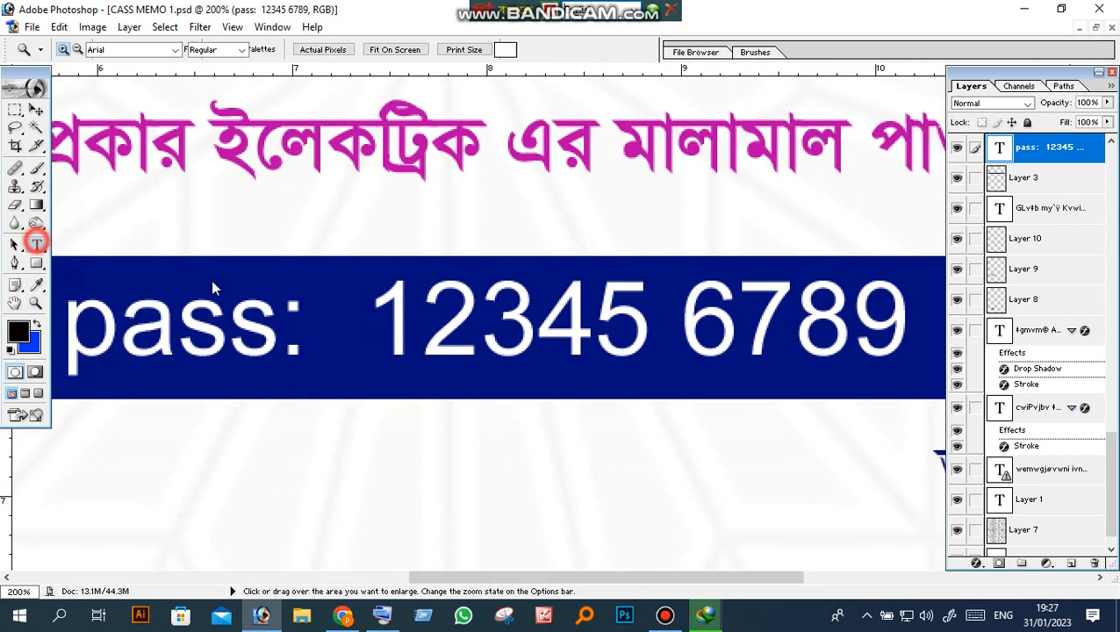
left_click_drag(379, 303, 889, 338)
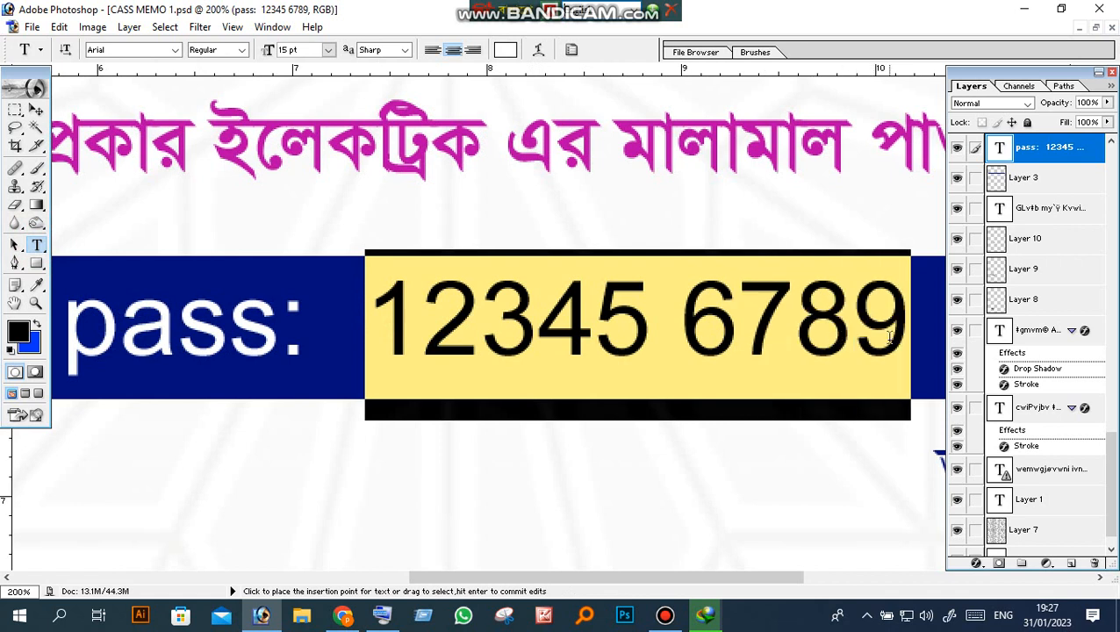
left_click_drag(306, 327, 78, 330)
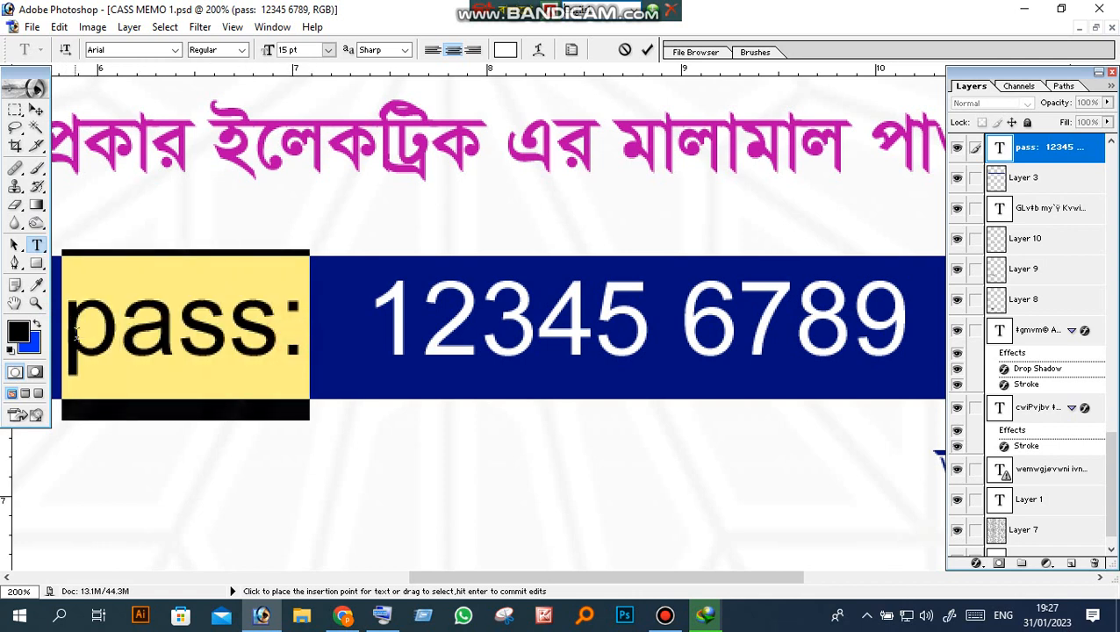
left_click_drag(369, 320, 903, 337)
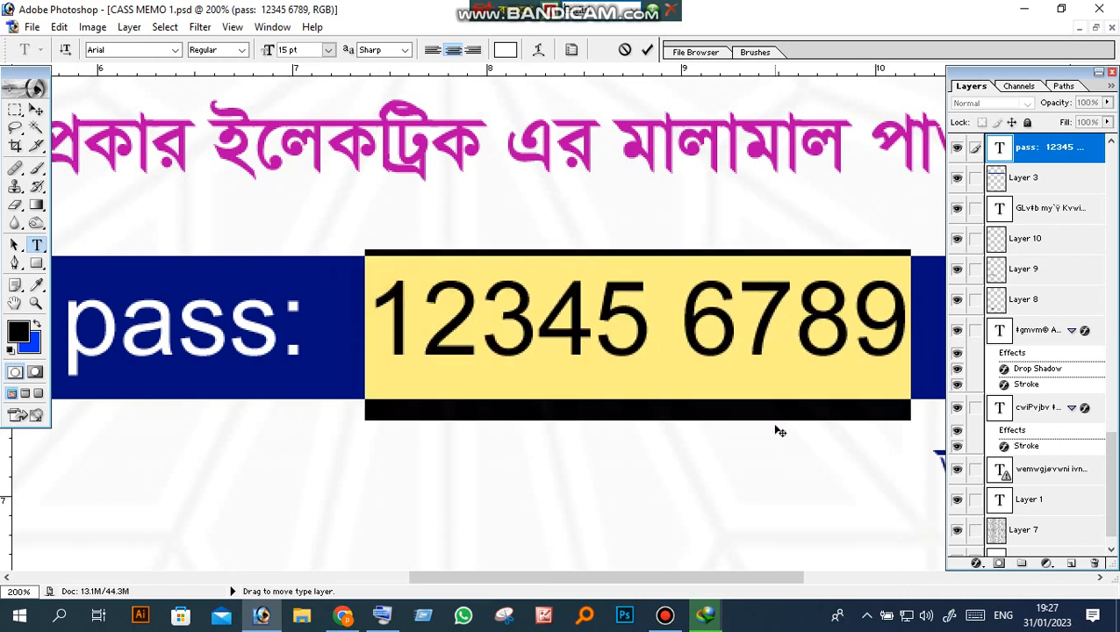
left_click(906, 332)
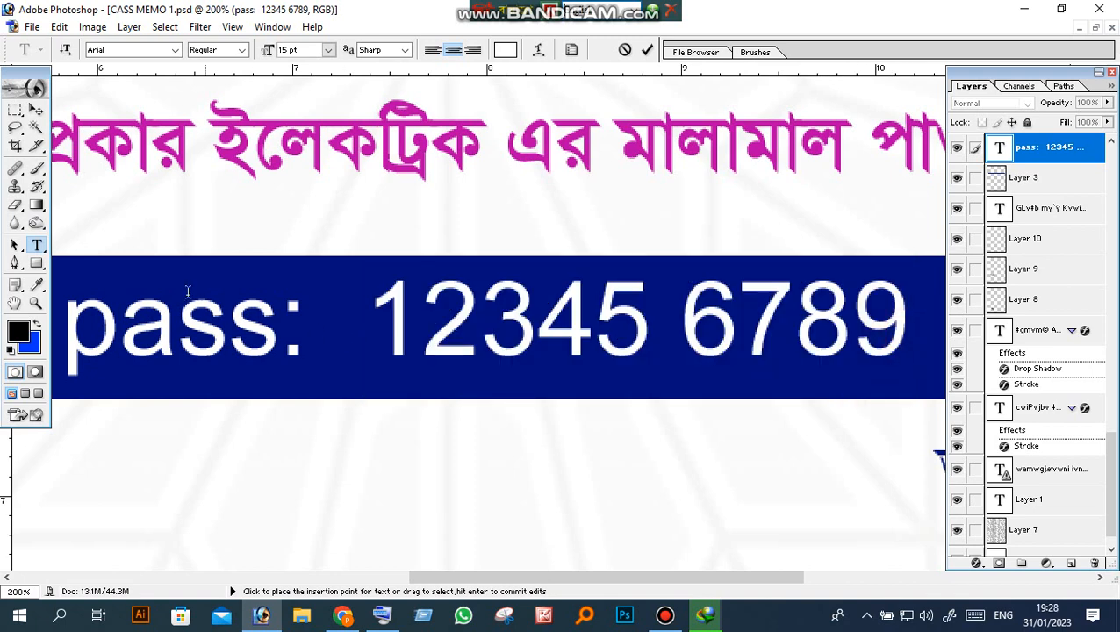
left_click(36, 303)
Step: Undo the banner edits back to the original Bengali address line, with the page fitted on screen
right_click(618, 366)
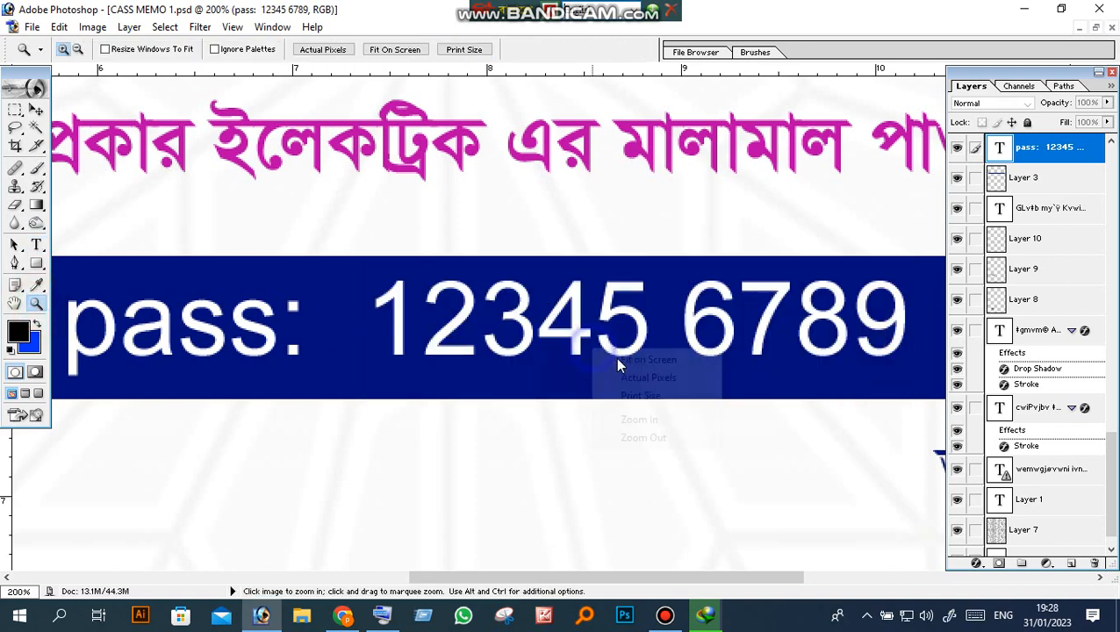
left_click(615, 359)
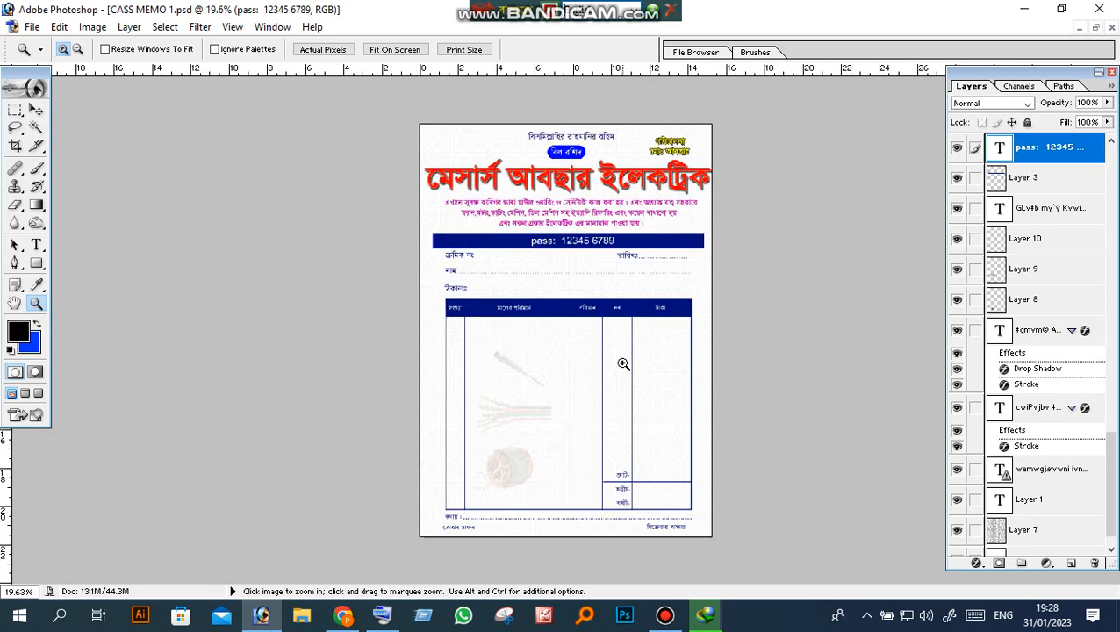
left_click(623, 363)
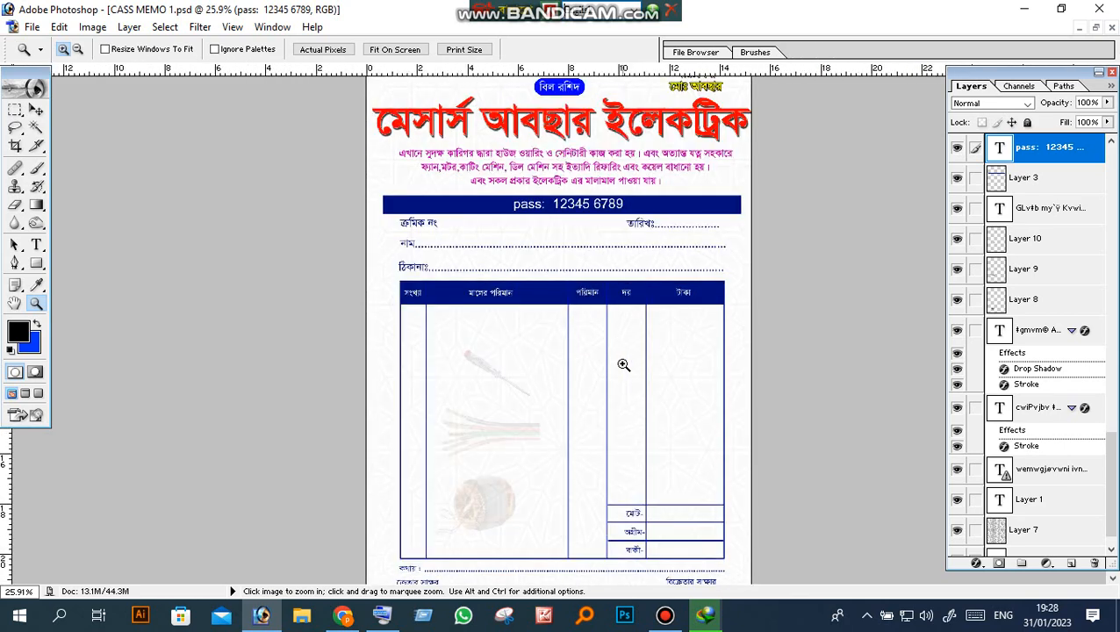
key("ctrl+t")
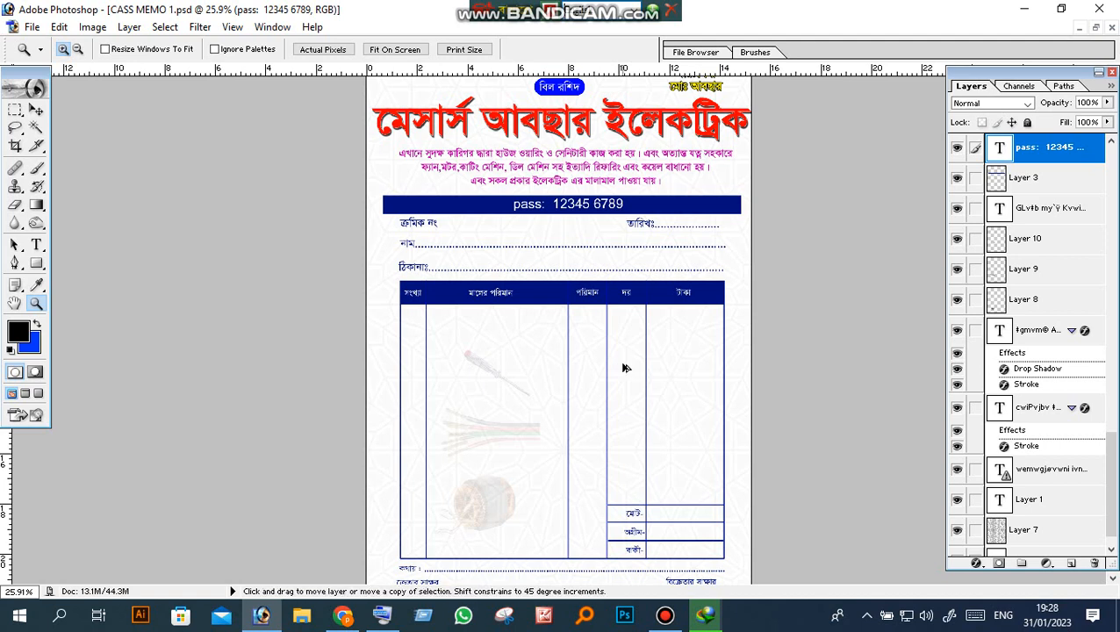
key("ctrl+alt+z")
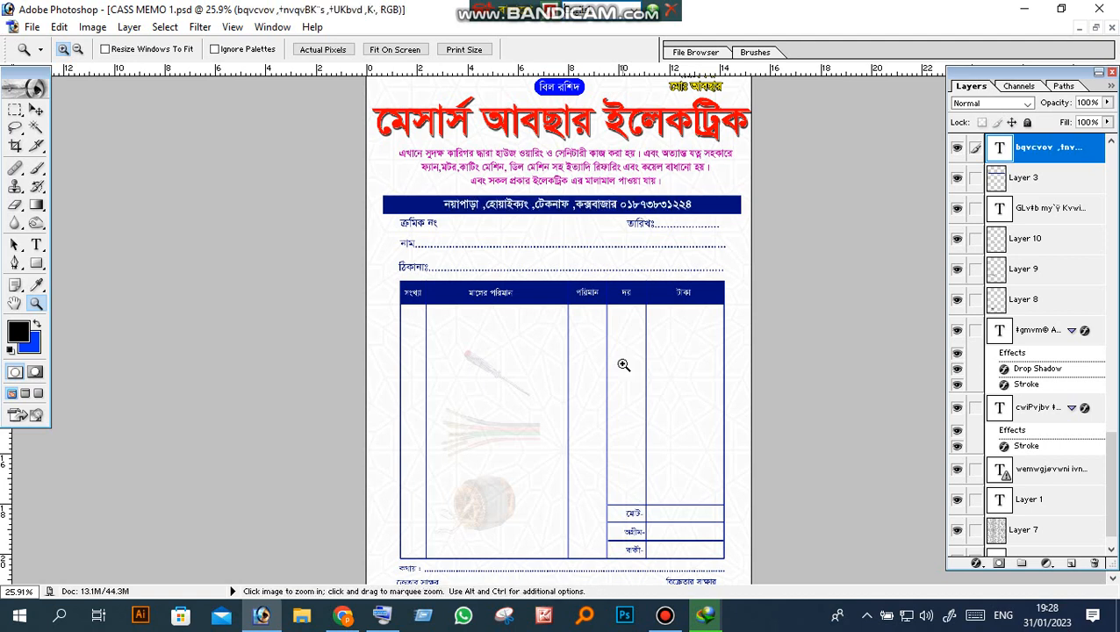
right_click(624, 364)
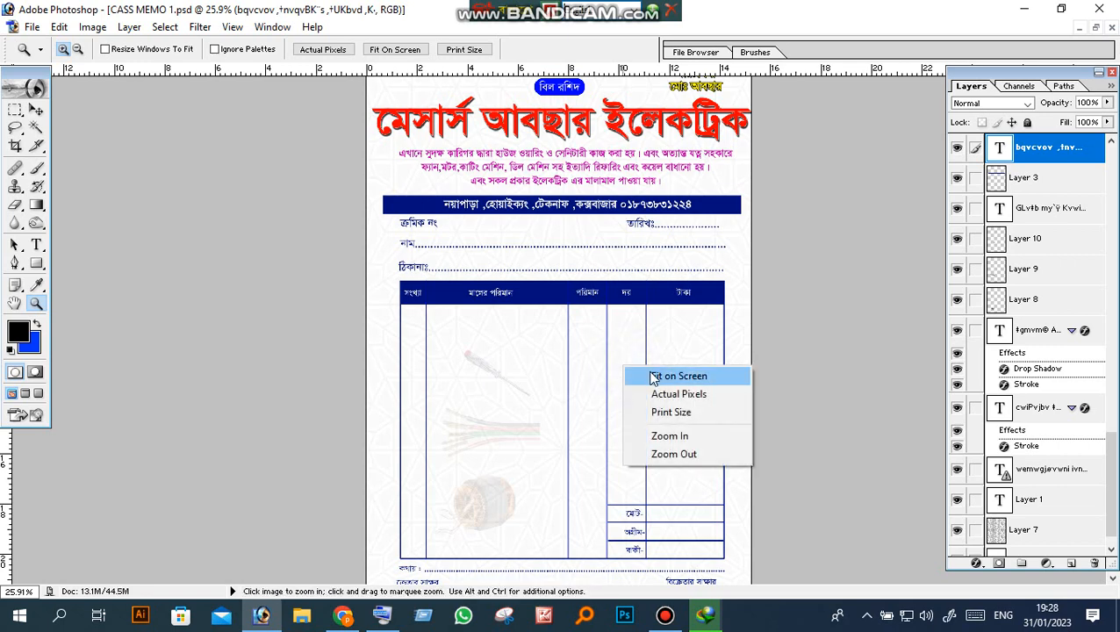
left_click(653, 372)
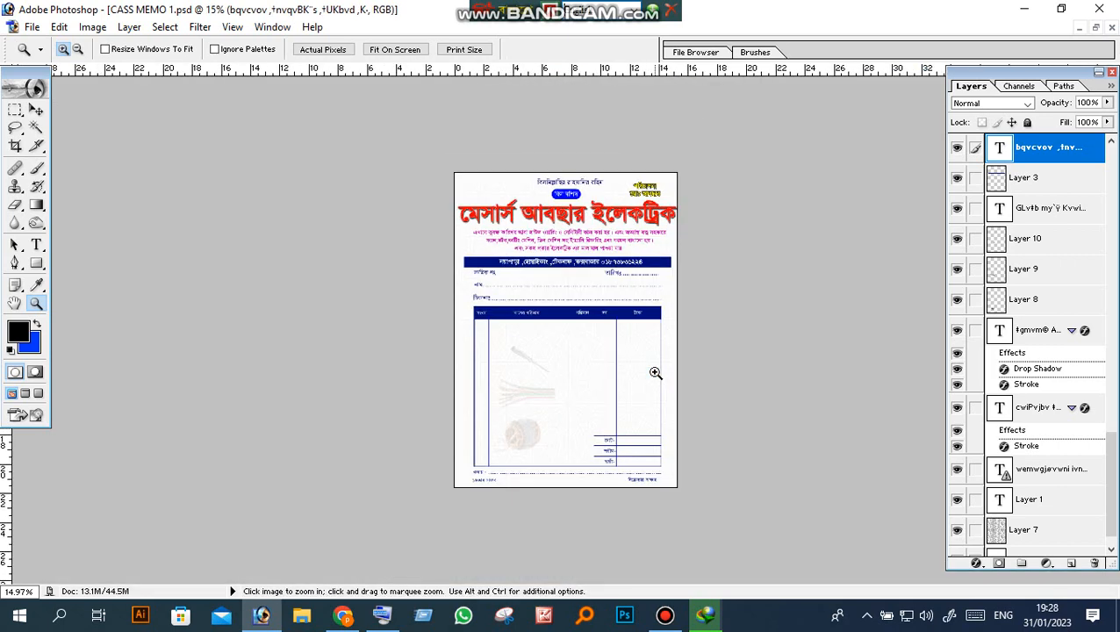
left_click(15, 147)
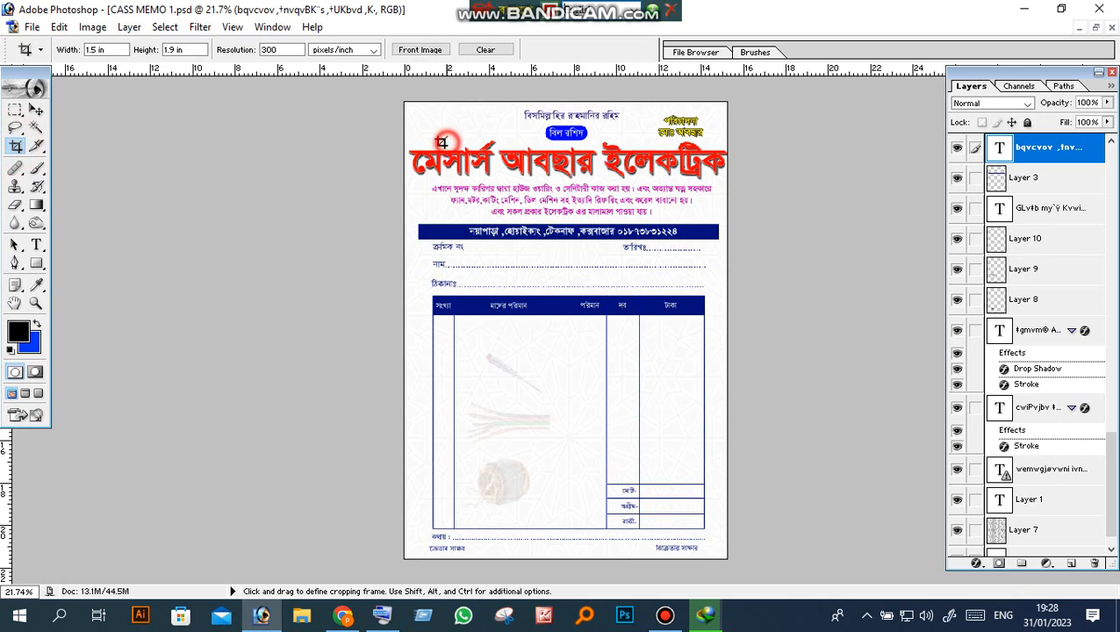
Step: Save the memo to the Desktop as CASS MEMO 1, a Photoshop PSD with layers
left_click(31, 27)
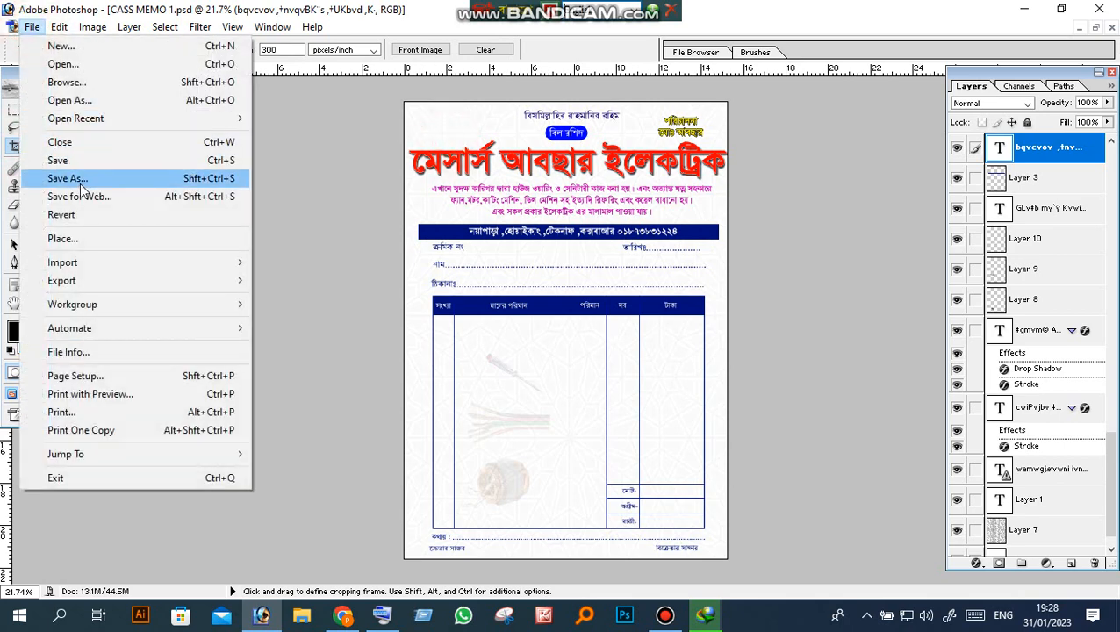
left_click(79, 178)
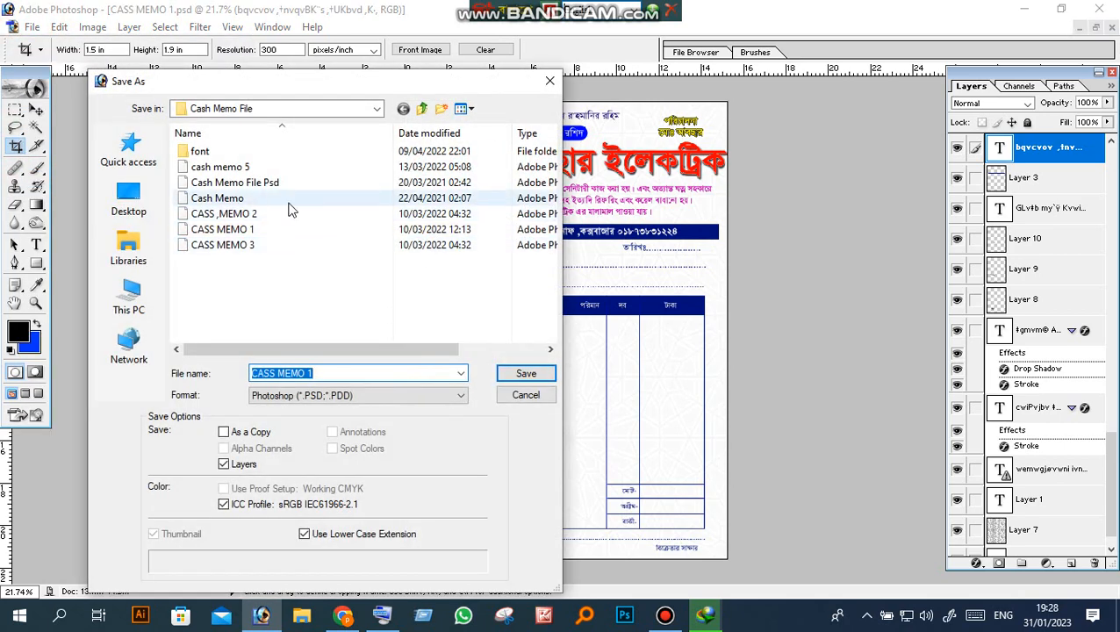
left_click(132, 189)
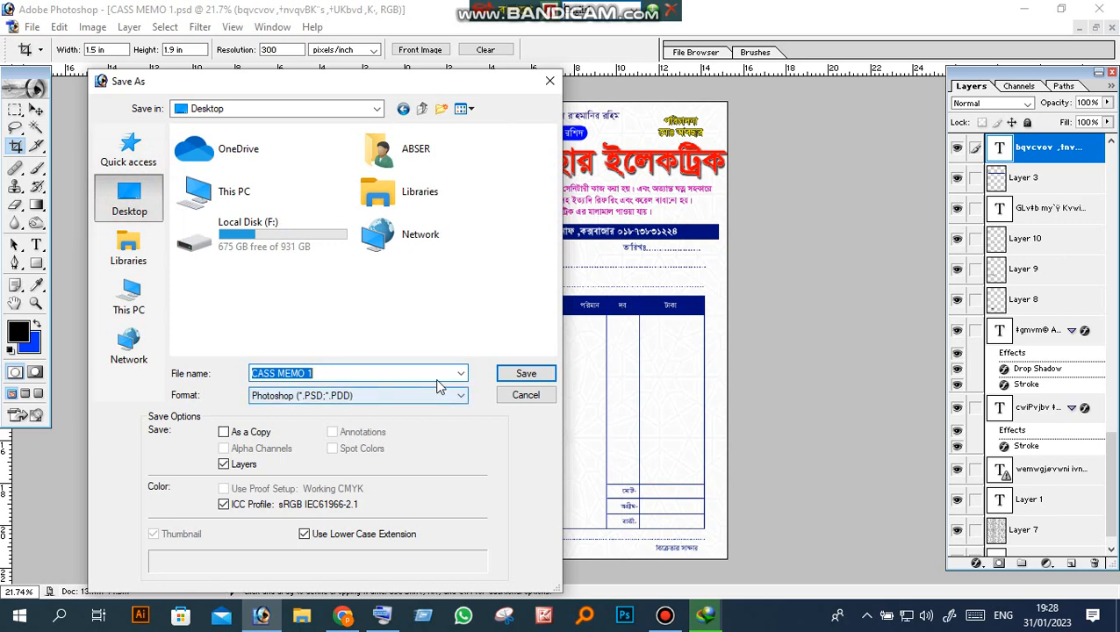
left_click(513, 373)
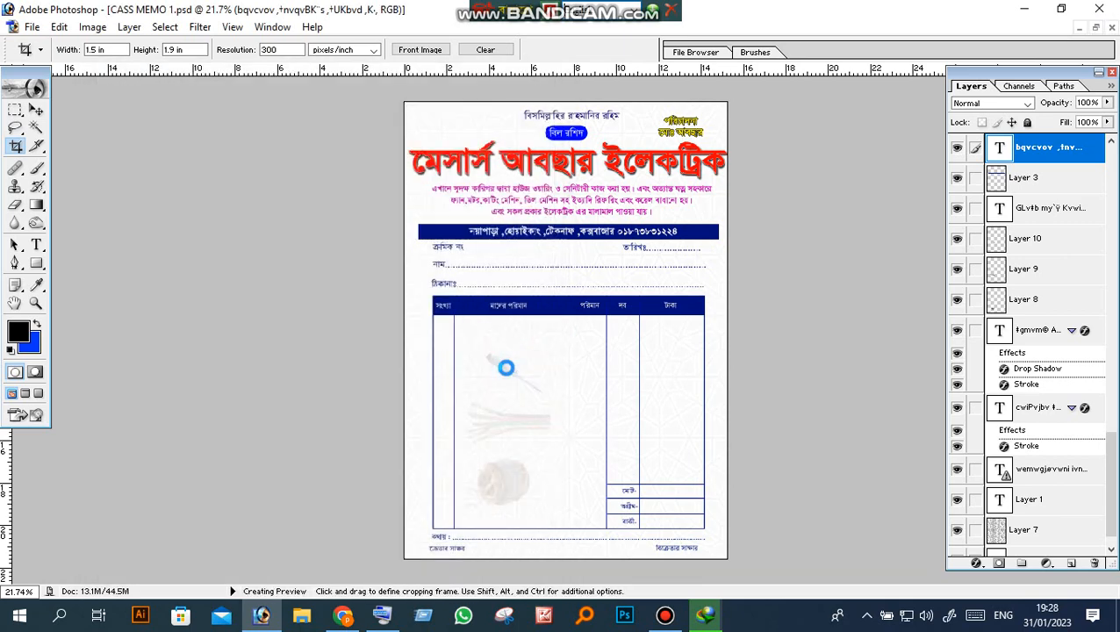